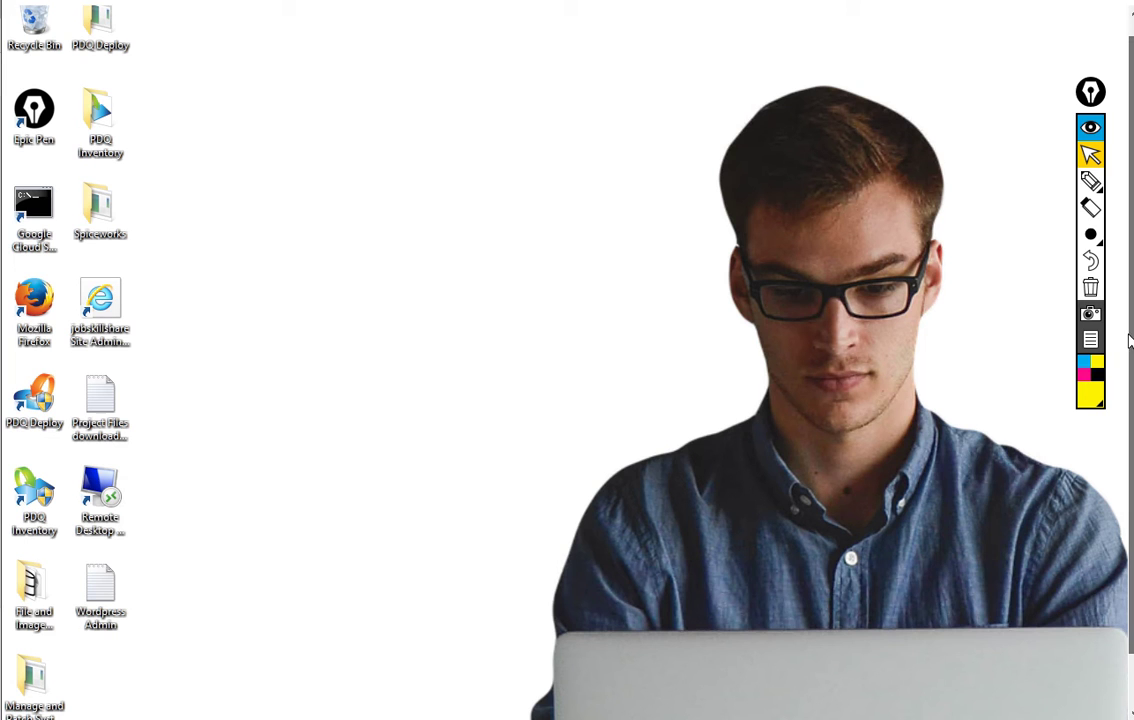
Open Server Manager on its Dashboard and position the window on screen.
scroll(1130, 340, down, 2)
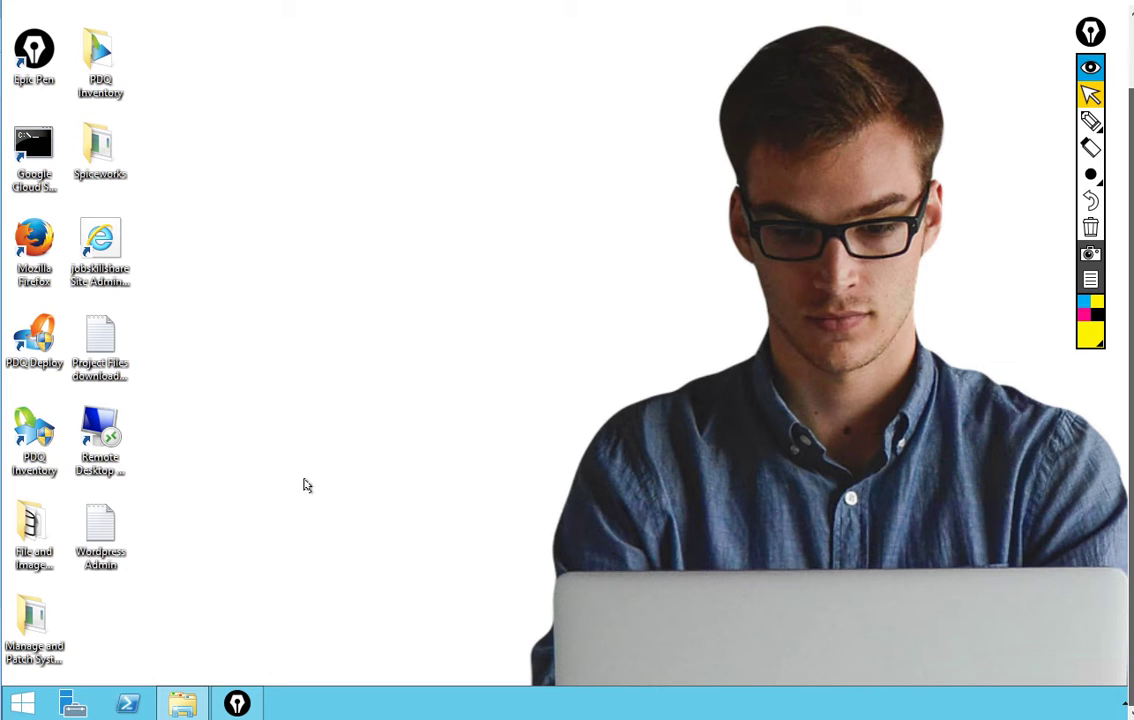
click(75, 704)
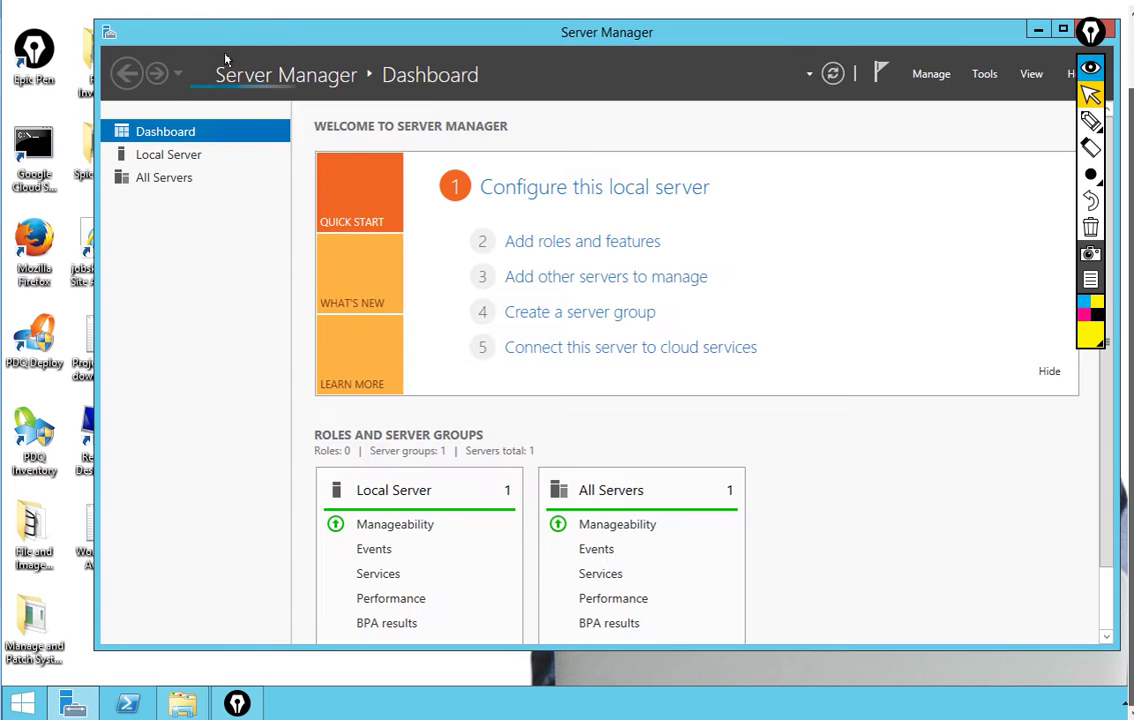
drag(223, 38, 155, 36)
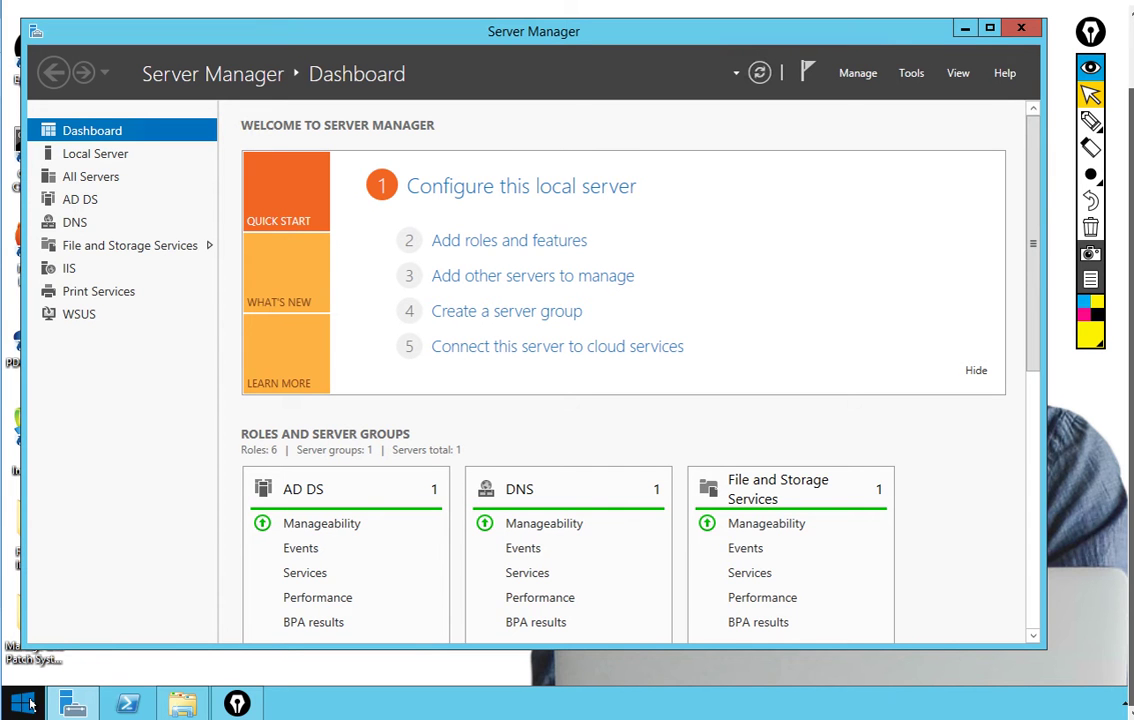
drag(330, 38, 362, 43)
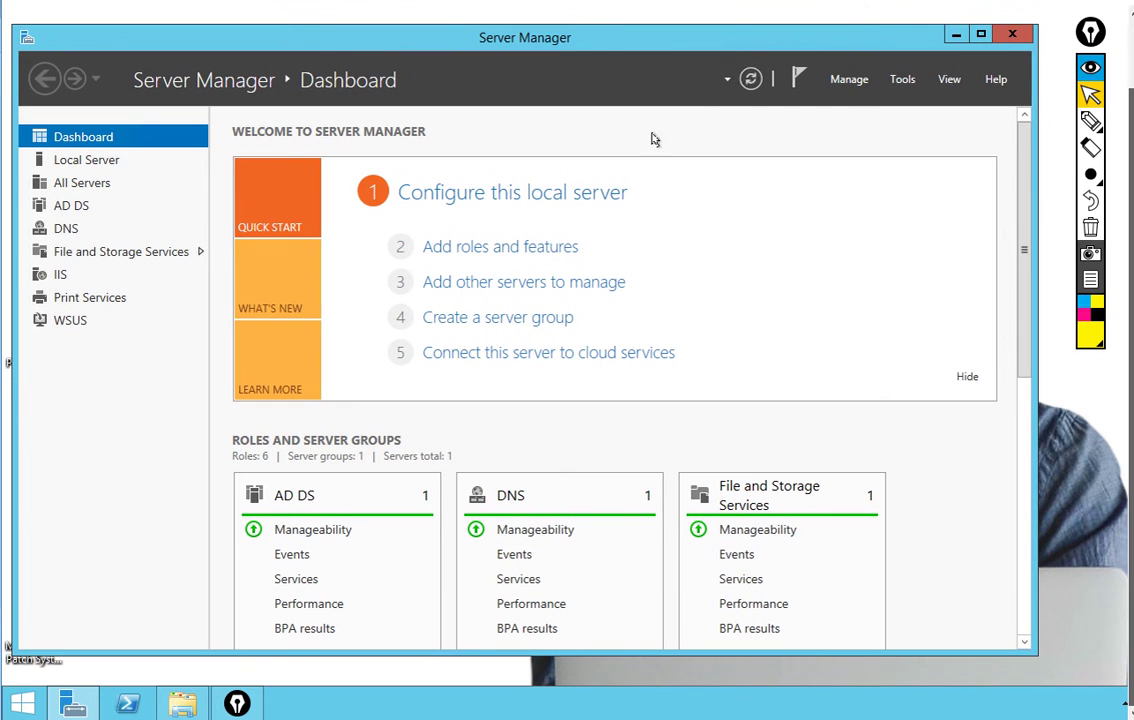
Launch Active Directory Users and Computers, review hq.jobskillshare.org Users, then minimize it.
click(900, 79)
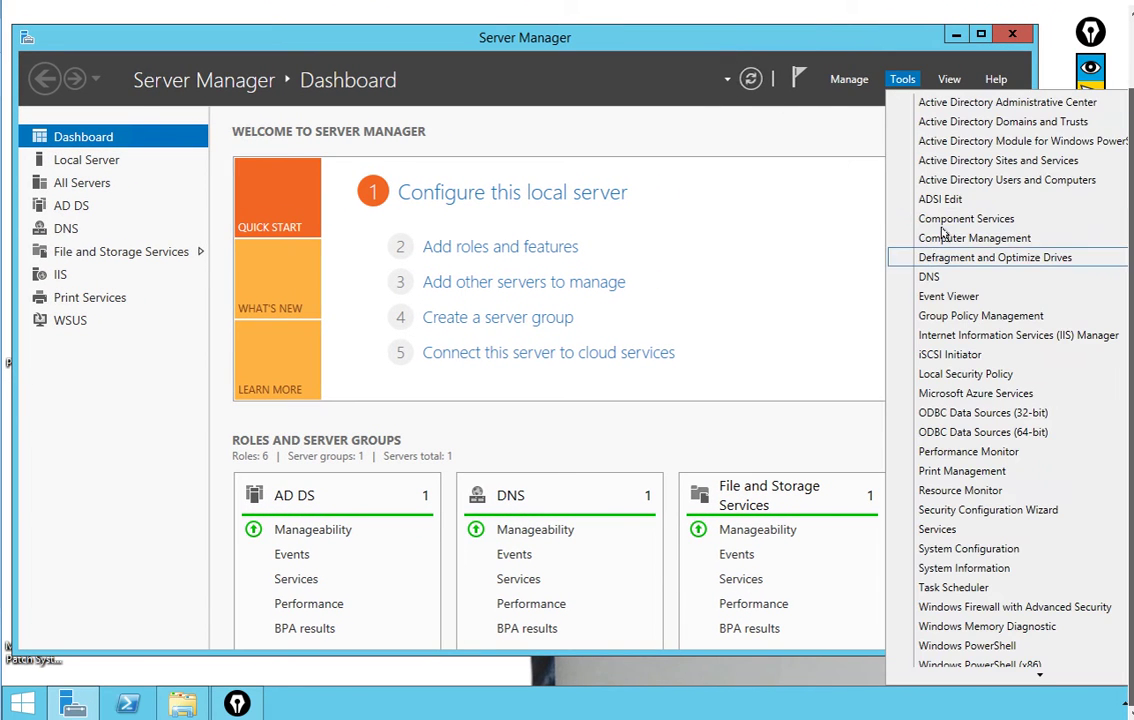
click(981, 184)
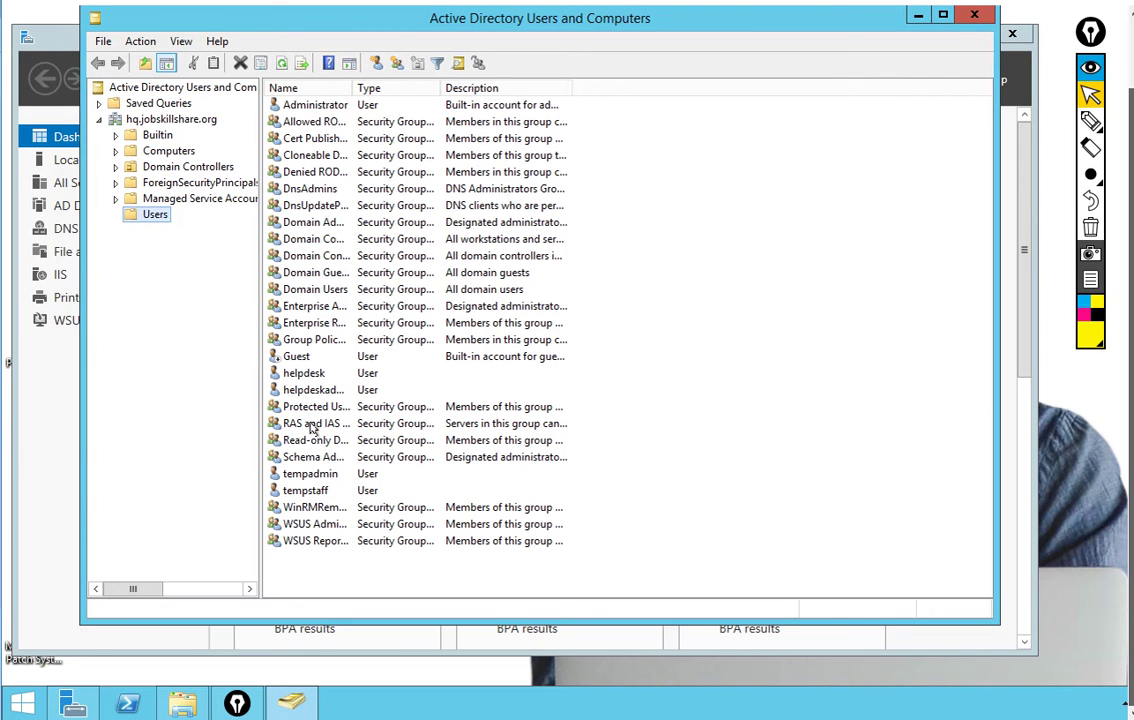
drag(587, 23, 590, 68)
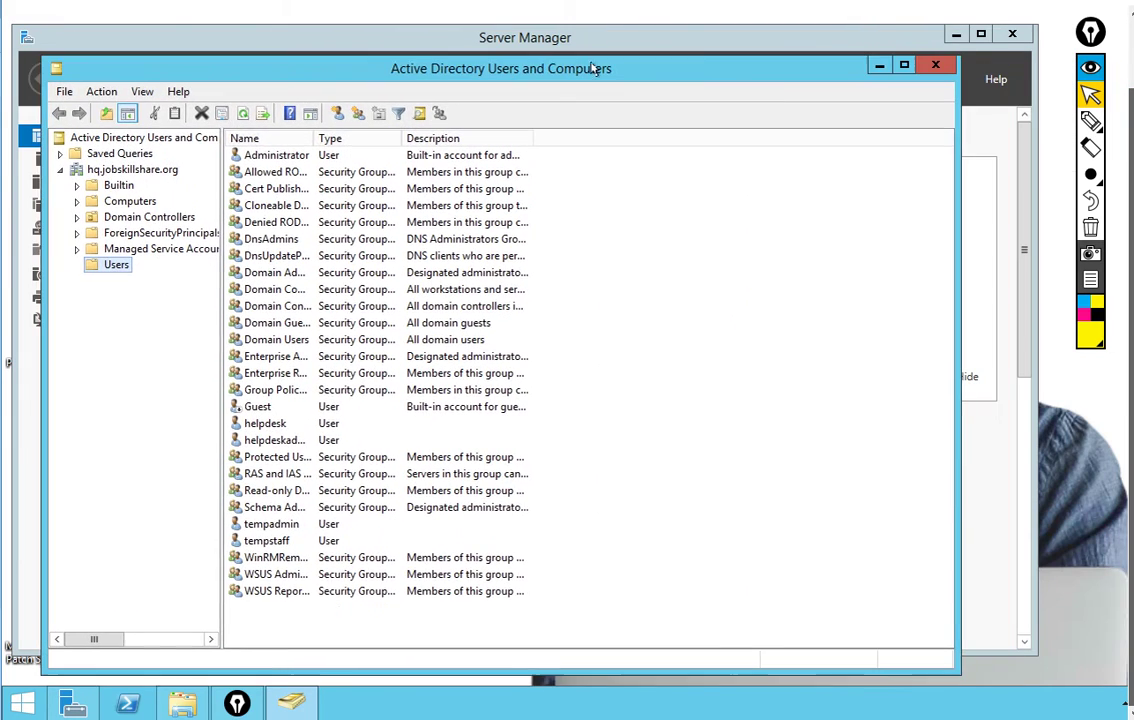
drag(873, 78, 782, 78)
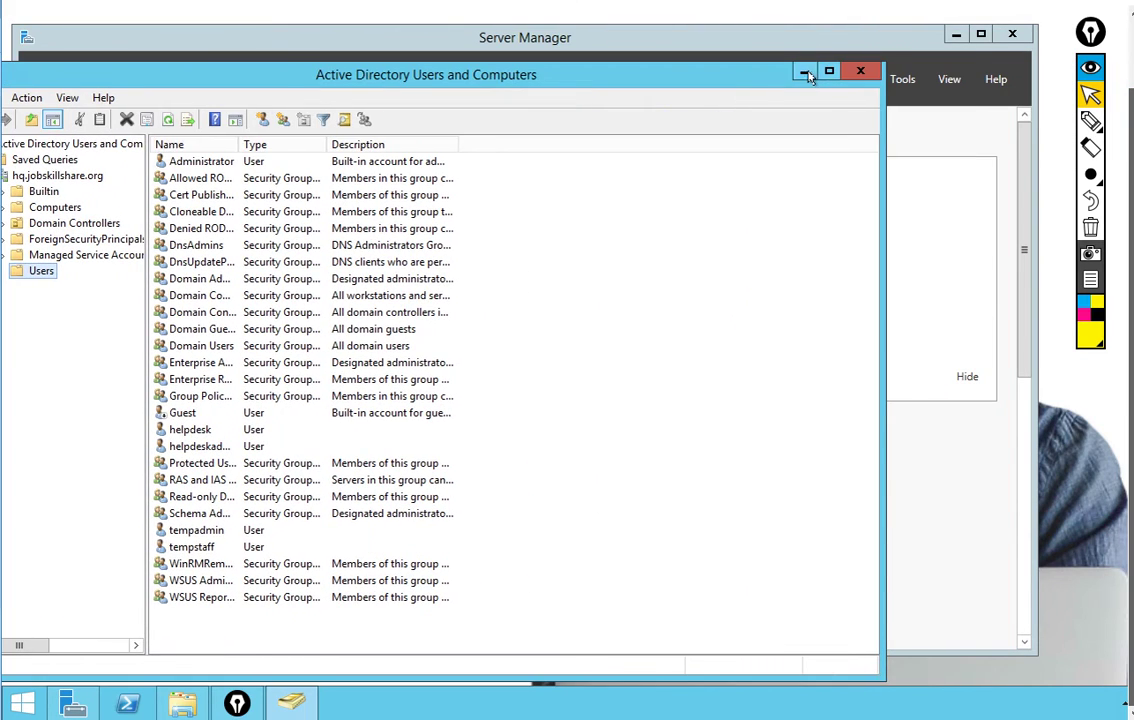
click(805, 73)
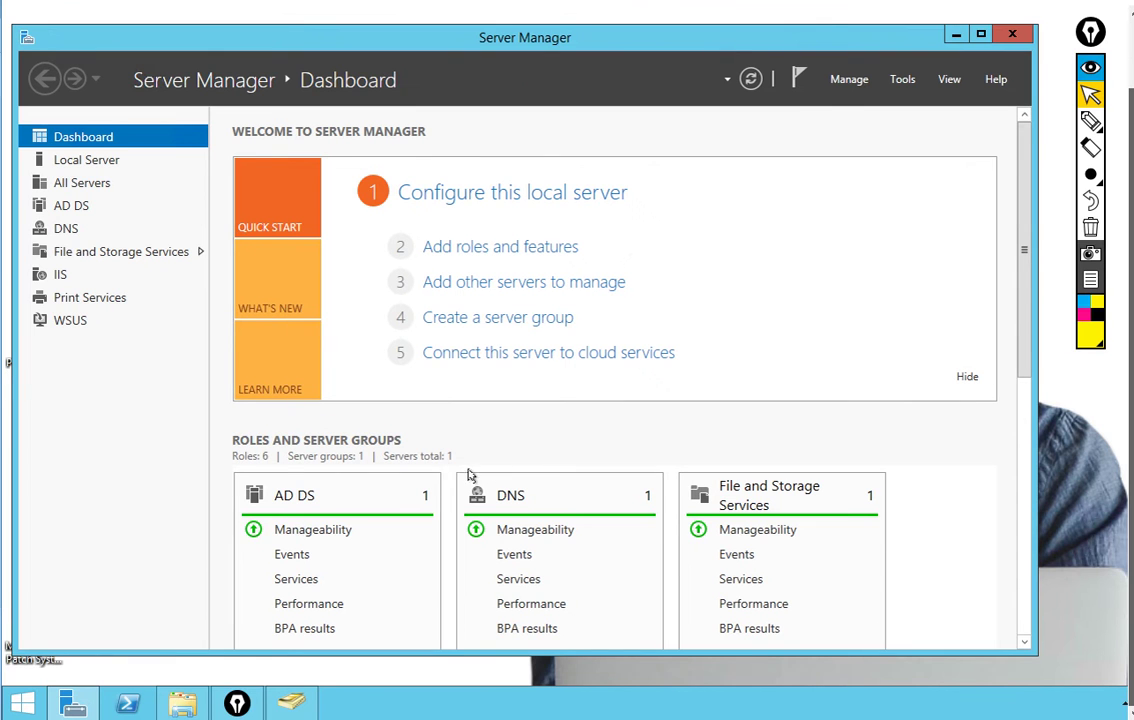
On the staff VM, open System Properties from the System page's Change settings.
mouse_move(835, 716)
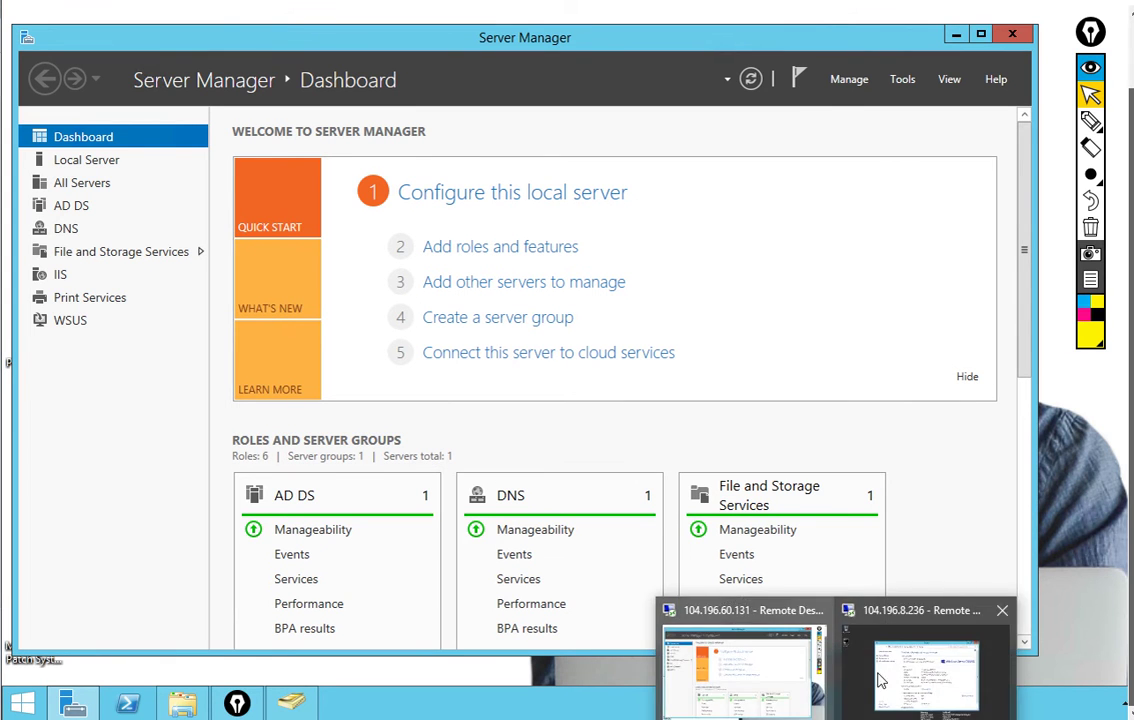
click(924, 678)
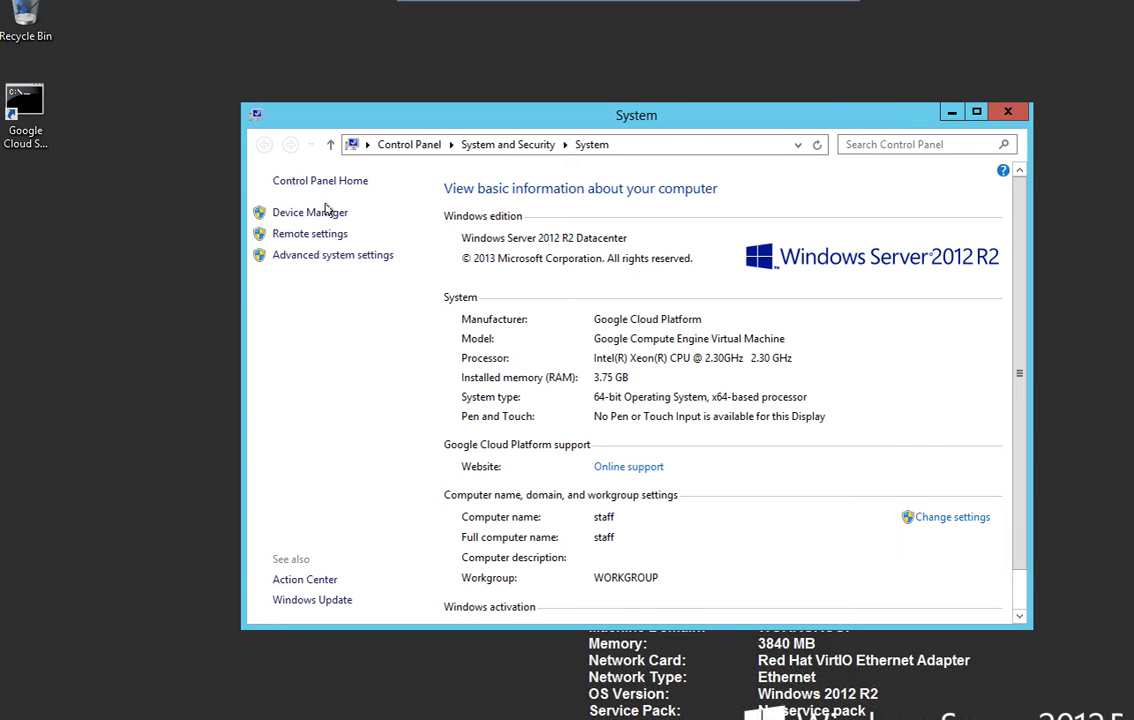
drag(450, 121, 263, 43)
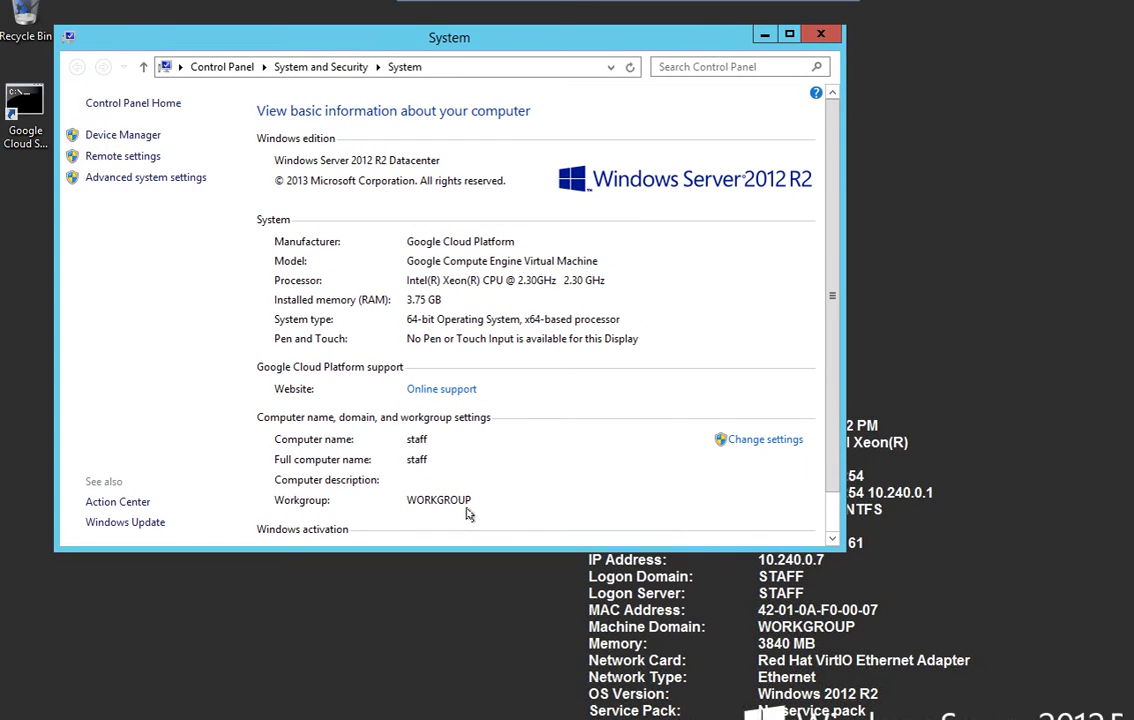
click(755, 446)
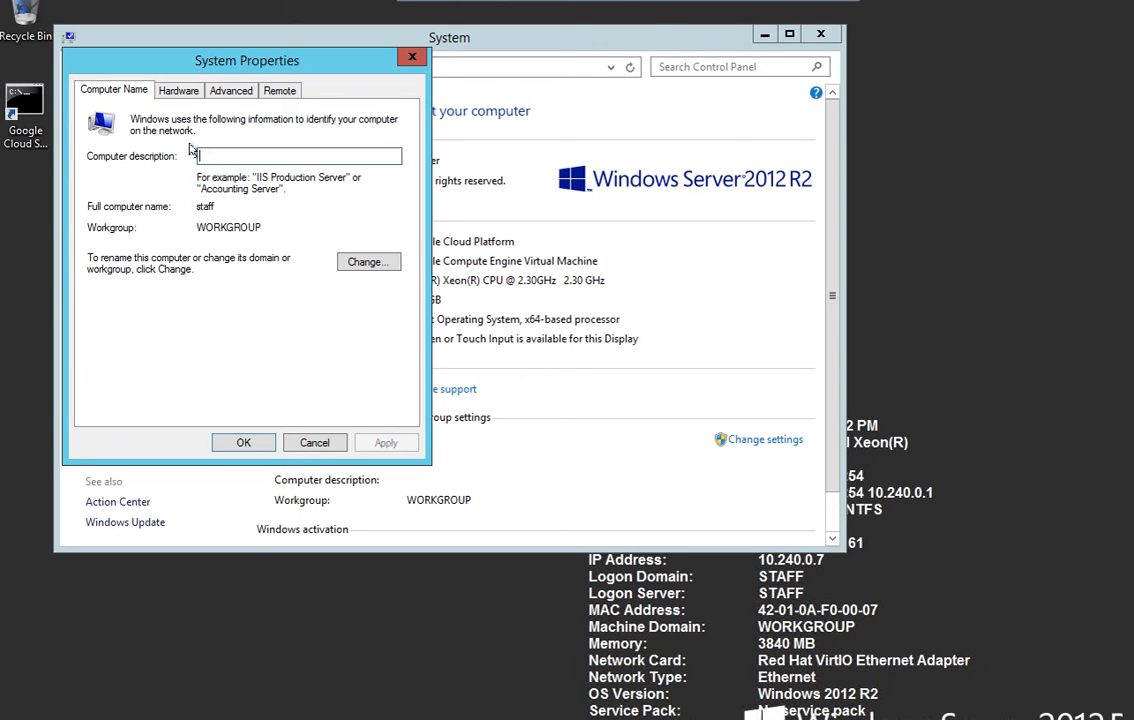
Attempt to join staff to the domain, entering 'hq.eskilshare.or' as the domain name.
click(369, 263)
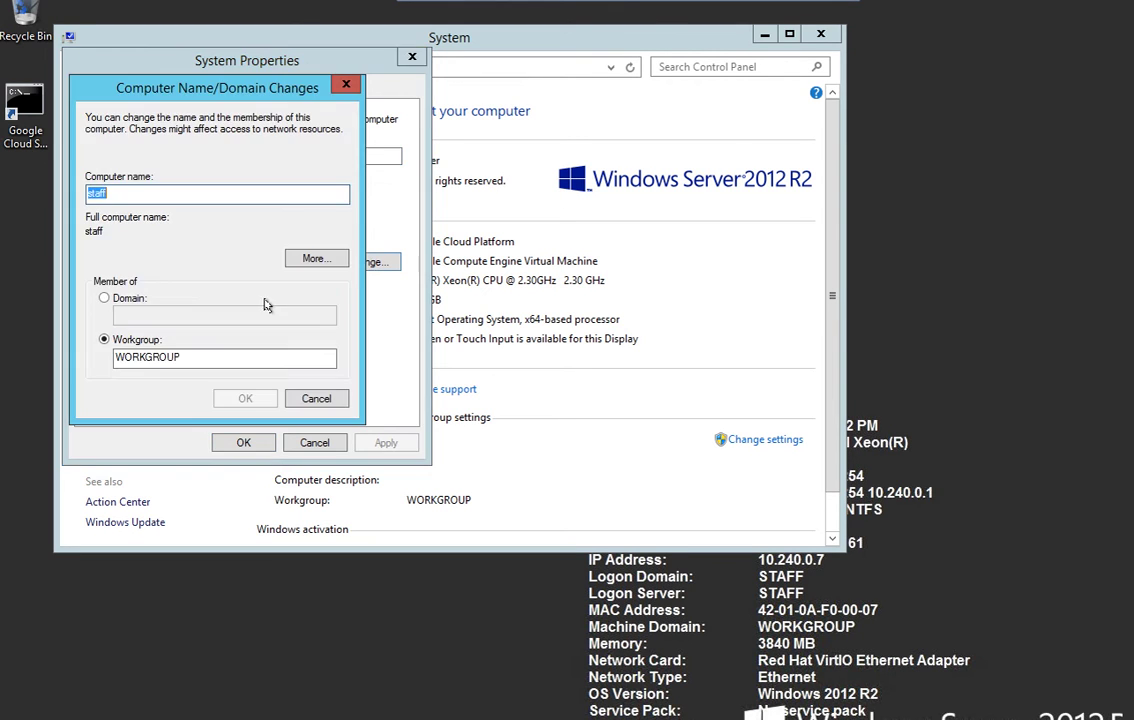
click(106, 298)
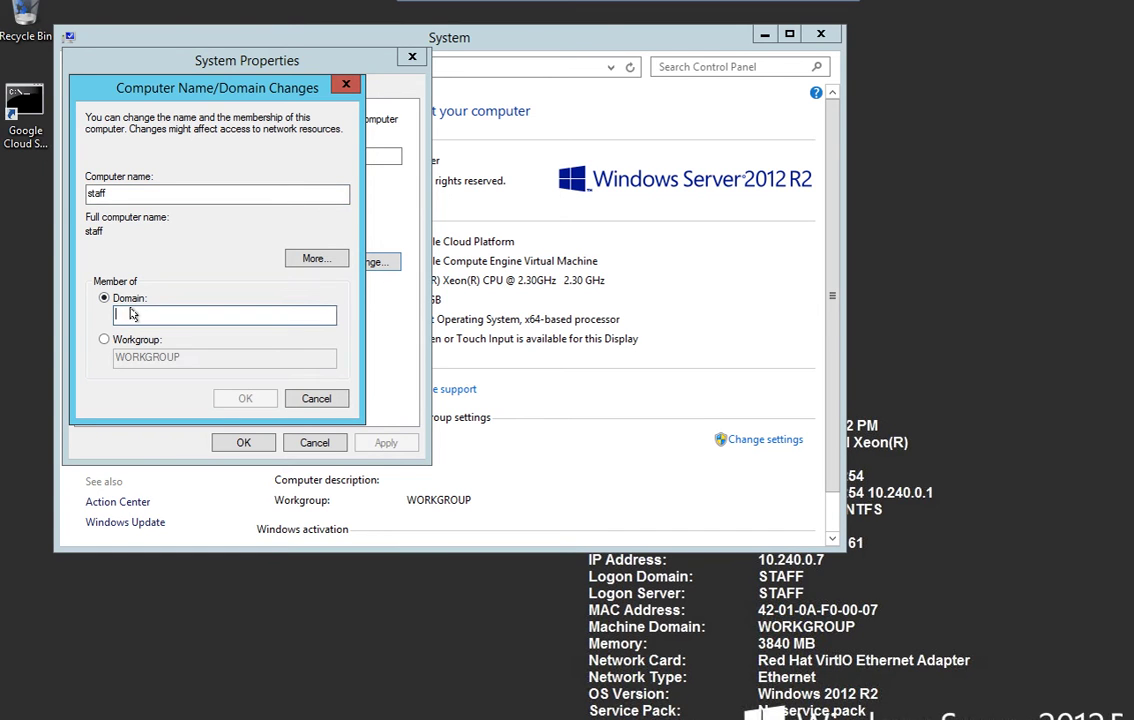
text(hq.)
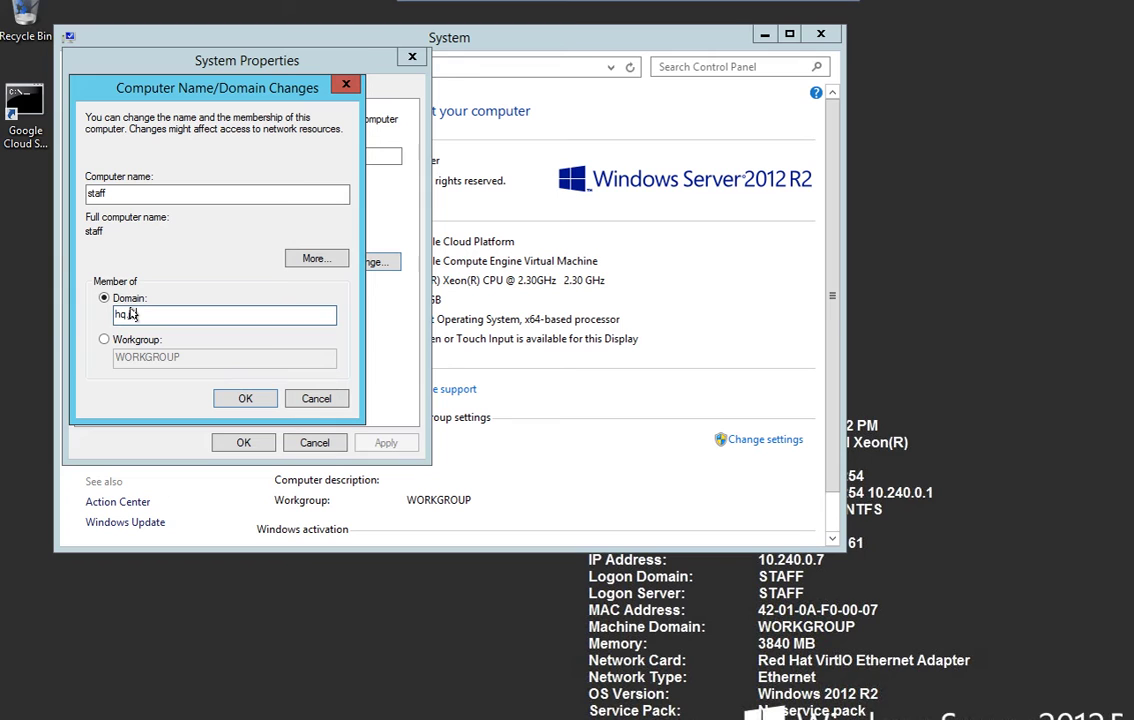
text(eskilshare.org)
key(Return)
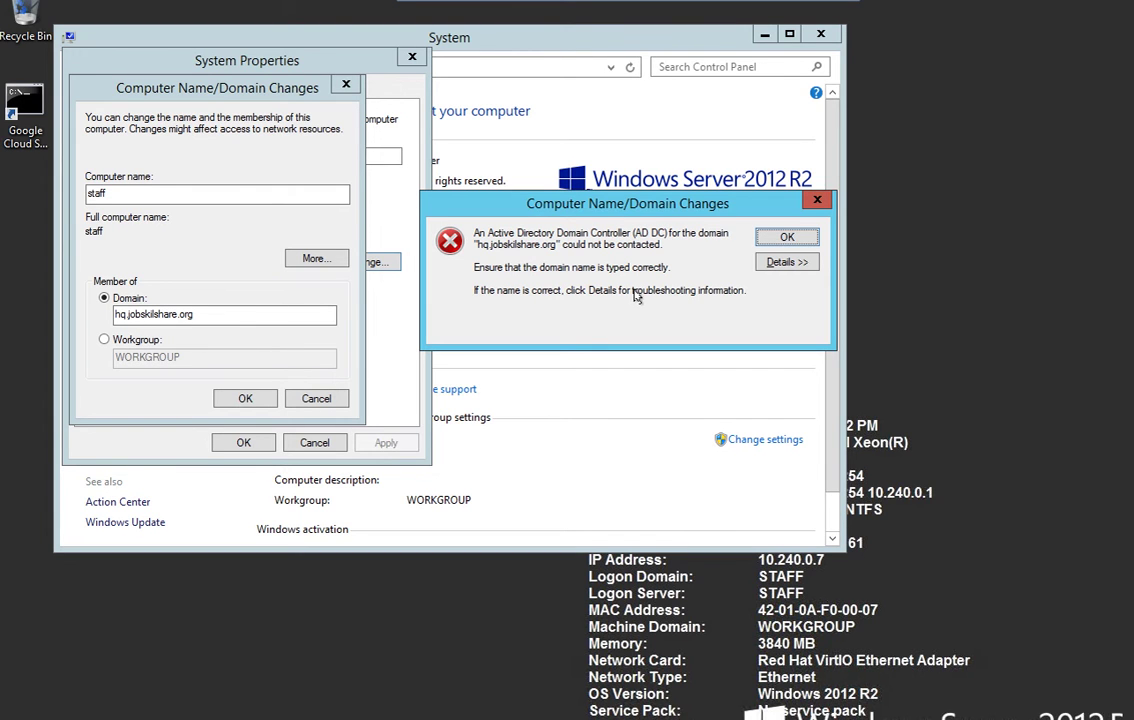
Dismiss the 'domain controller could not be contacted' errors and retry the join twice.
drag(549, 203, 280, 93)
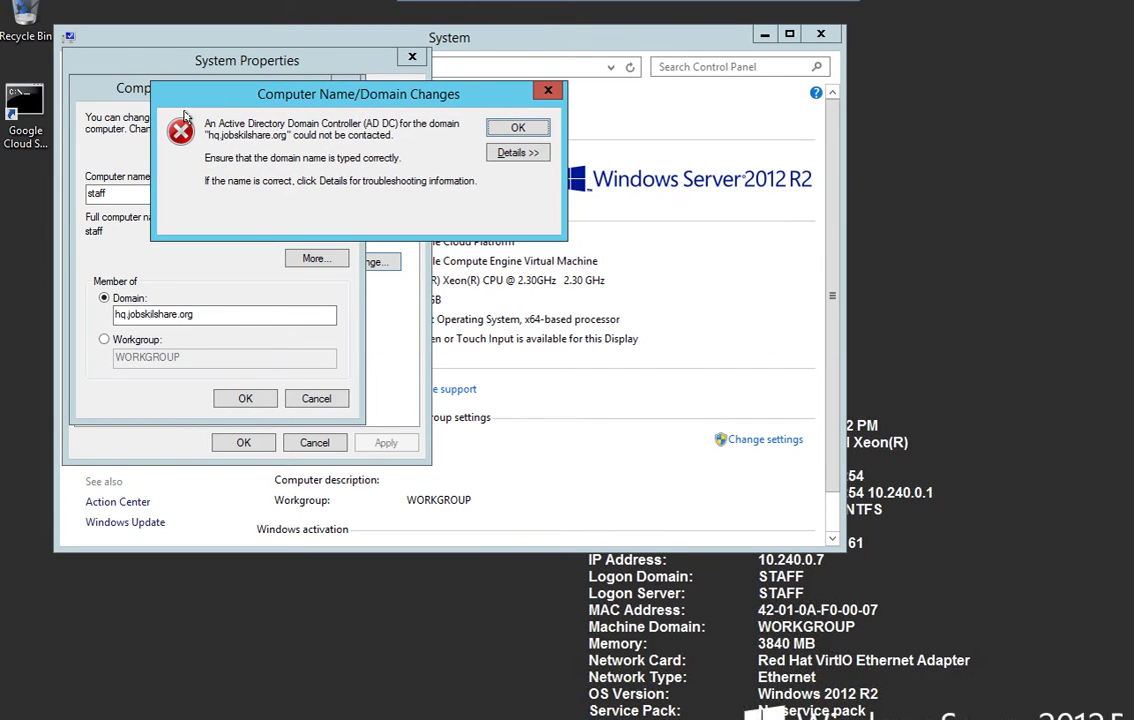
click(517, 131)
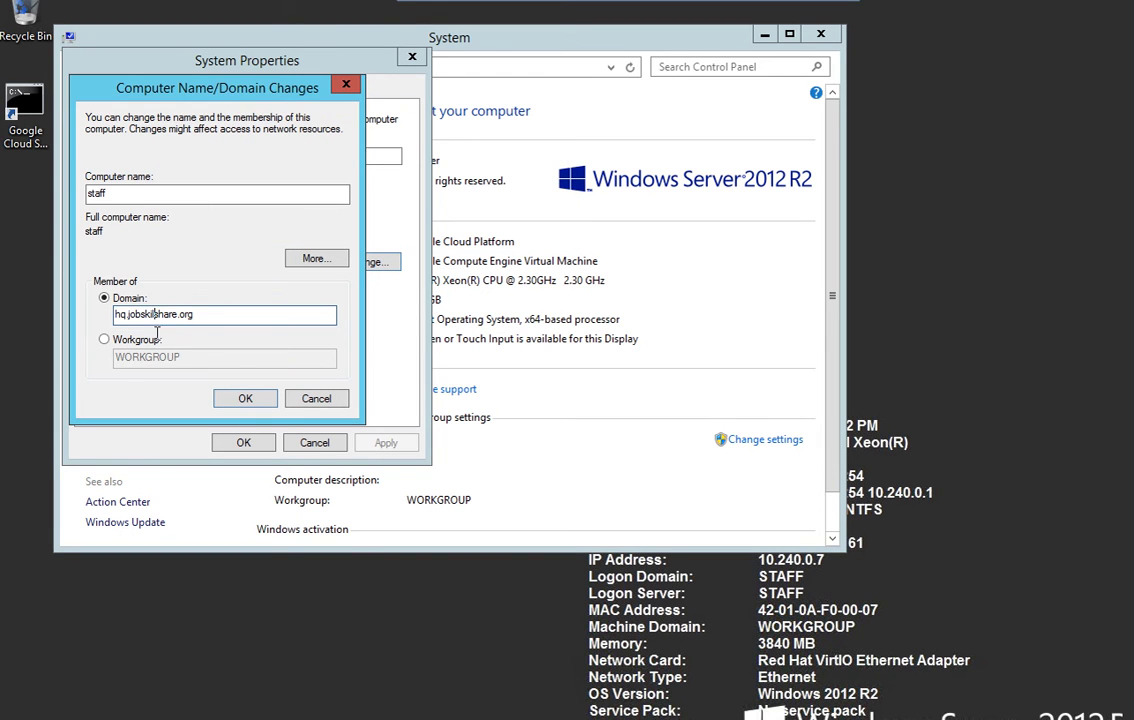
key(Return)
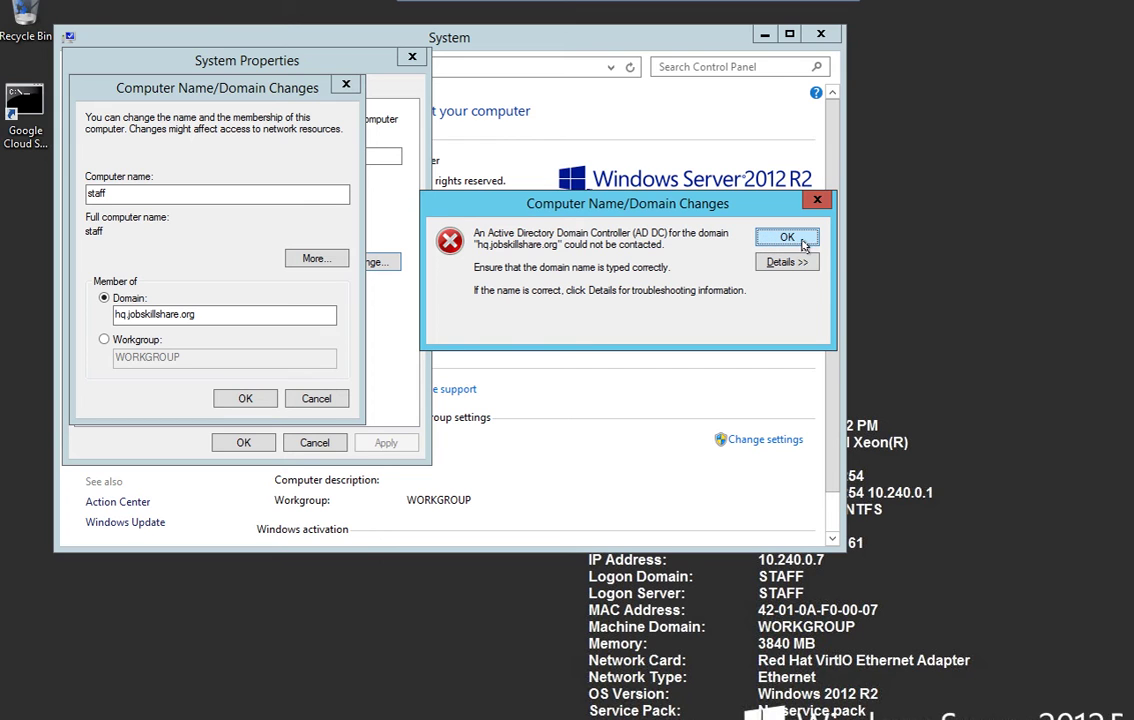
click(800, 242)
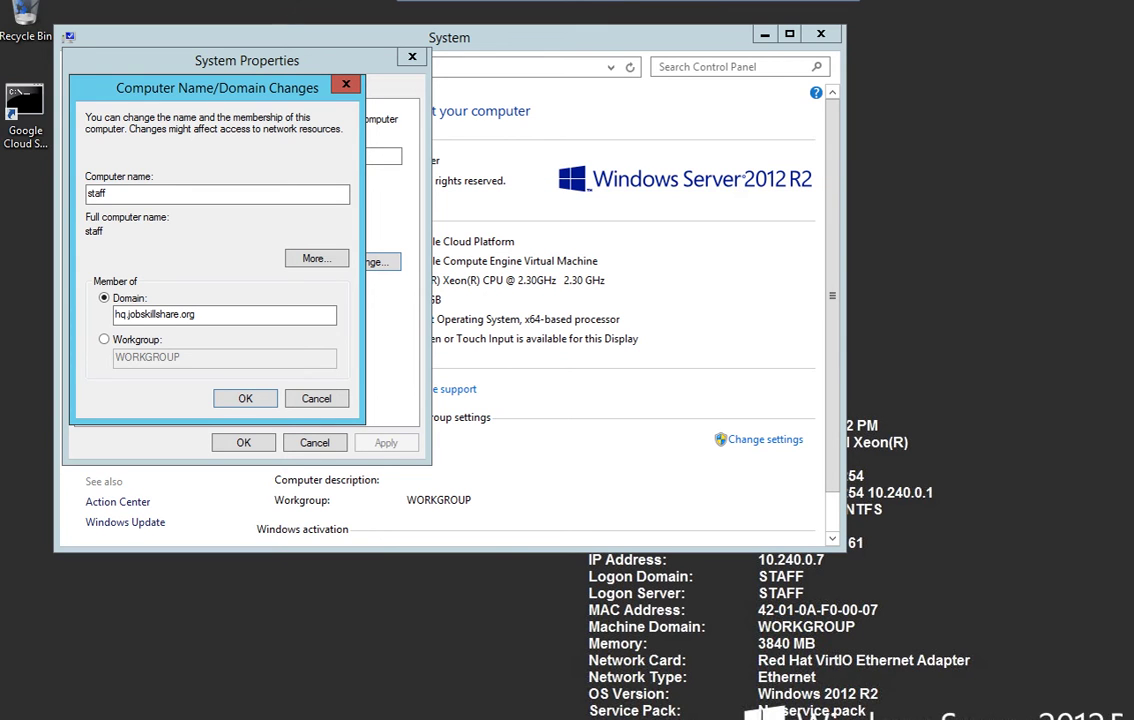
key(Return)
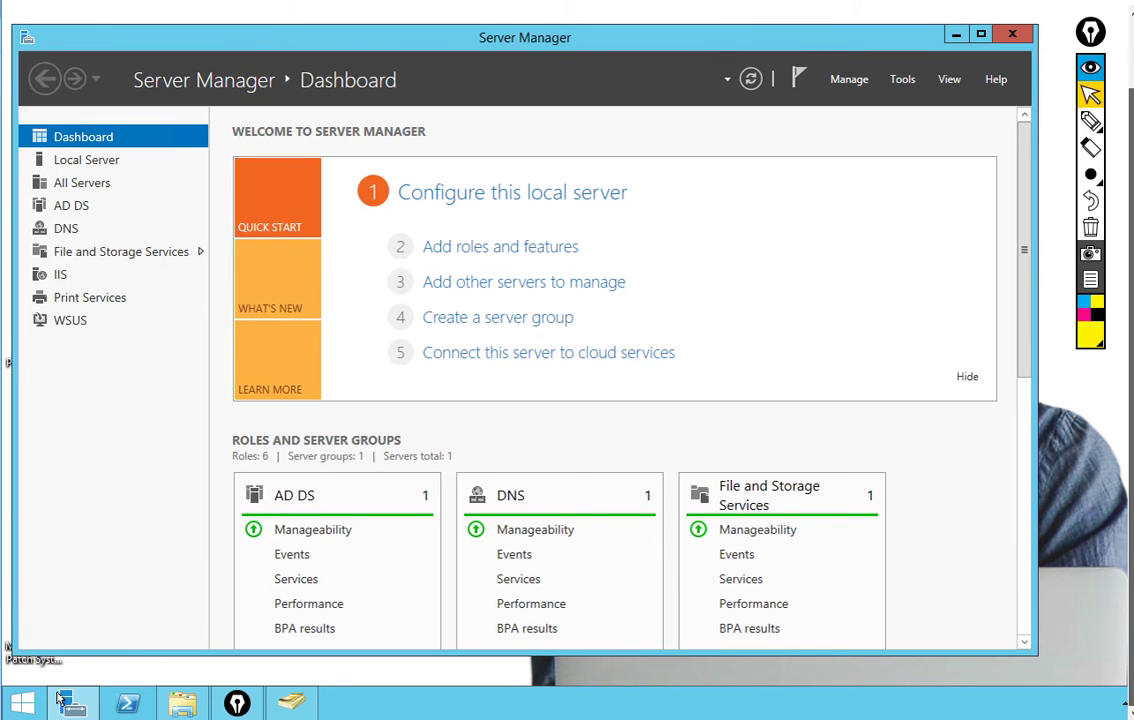
Run ipconfig on the host to find IPv4 10.240.0.6, then return to the staff VM.
click(22, 704)
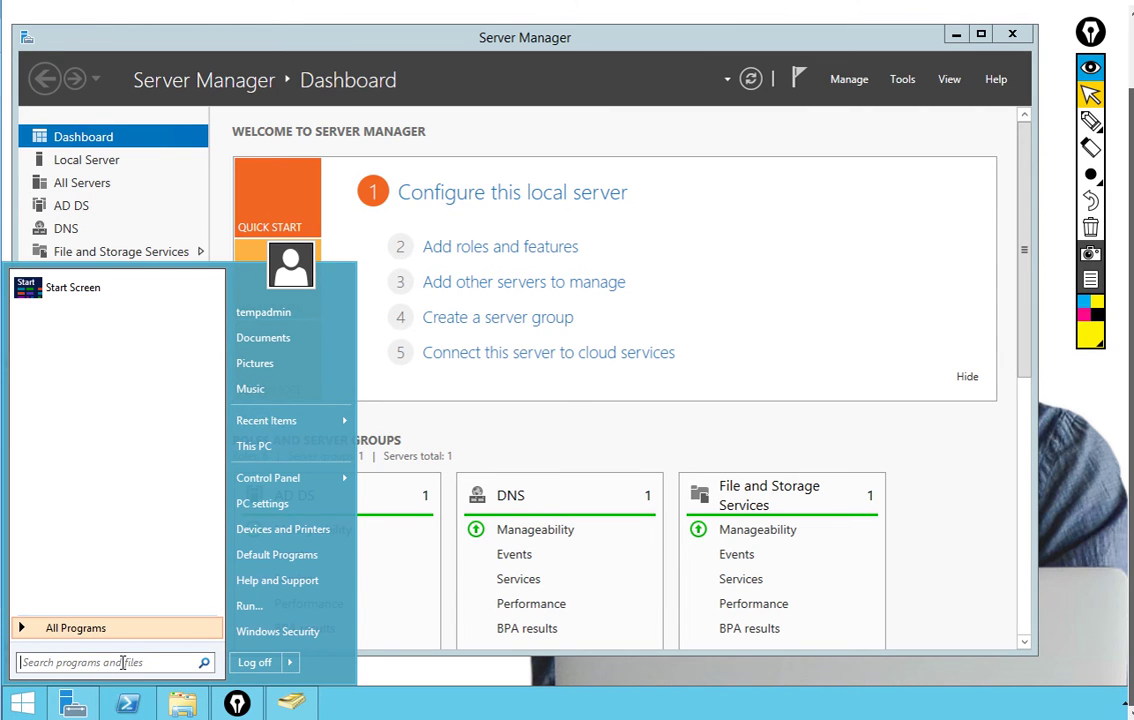
text(cmd)
key(Return)
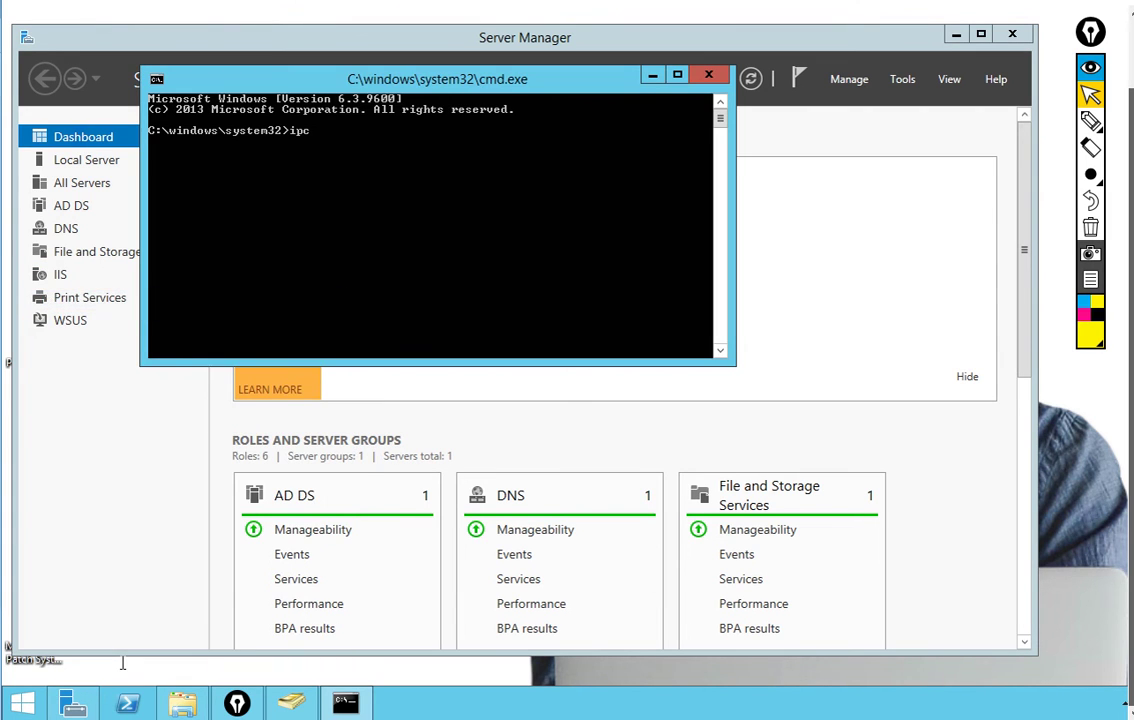
text(ipconfig)
key(Return)
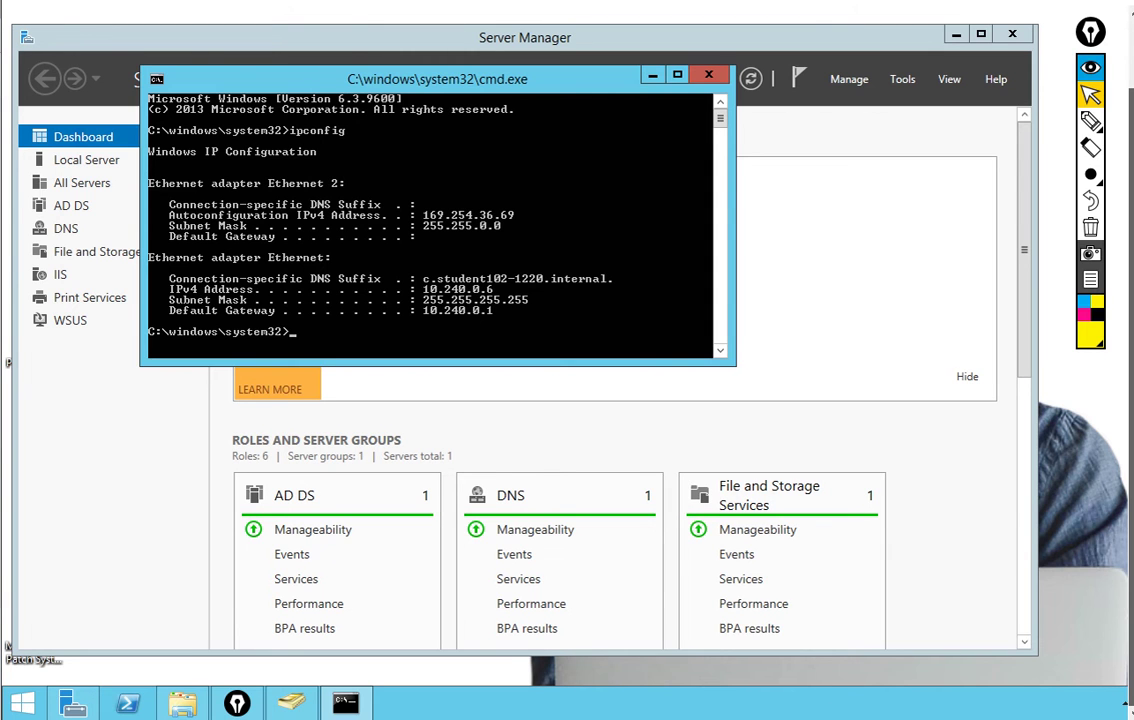
mouse_move(822, 715)
click(868, 673)
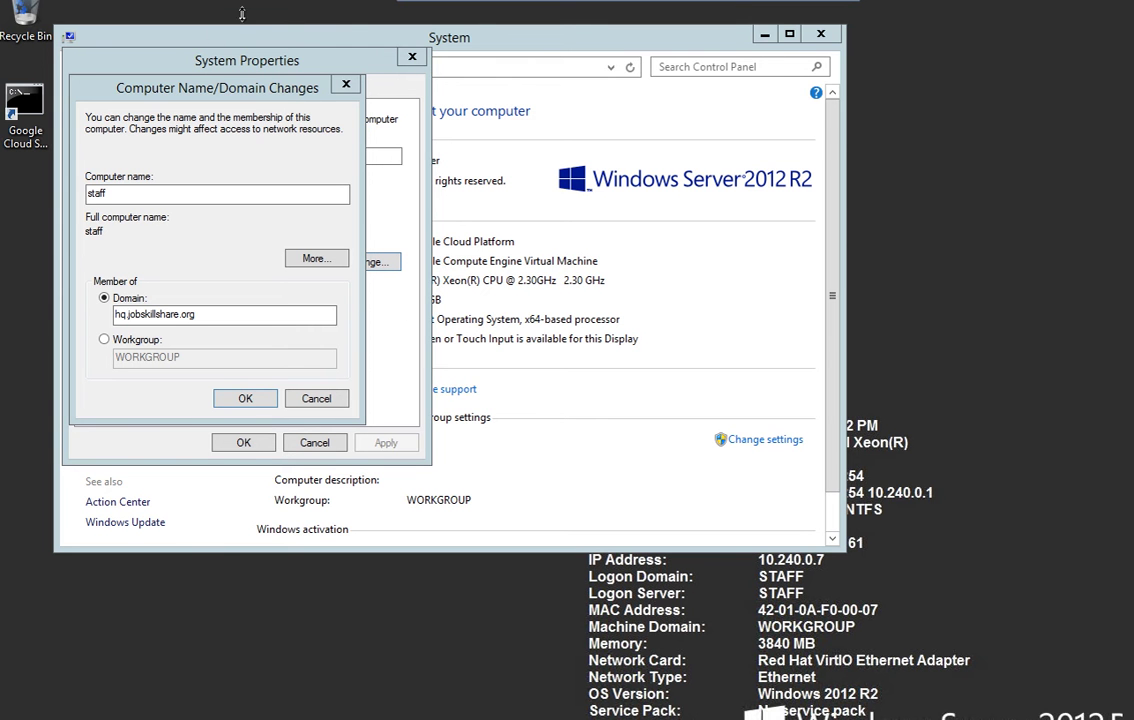
Close the Computer Name/Domain Changes, System Properties and System windows on the staff VM.
click(355, 84)
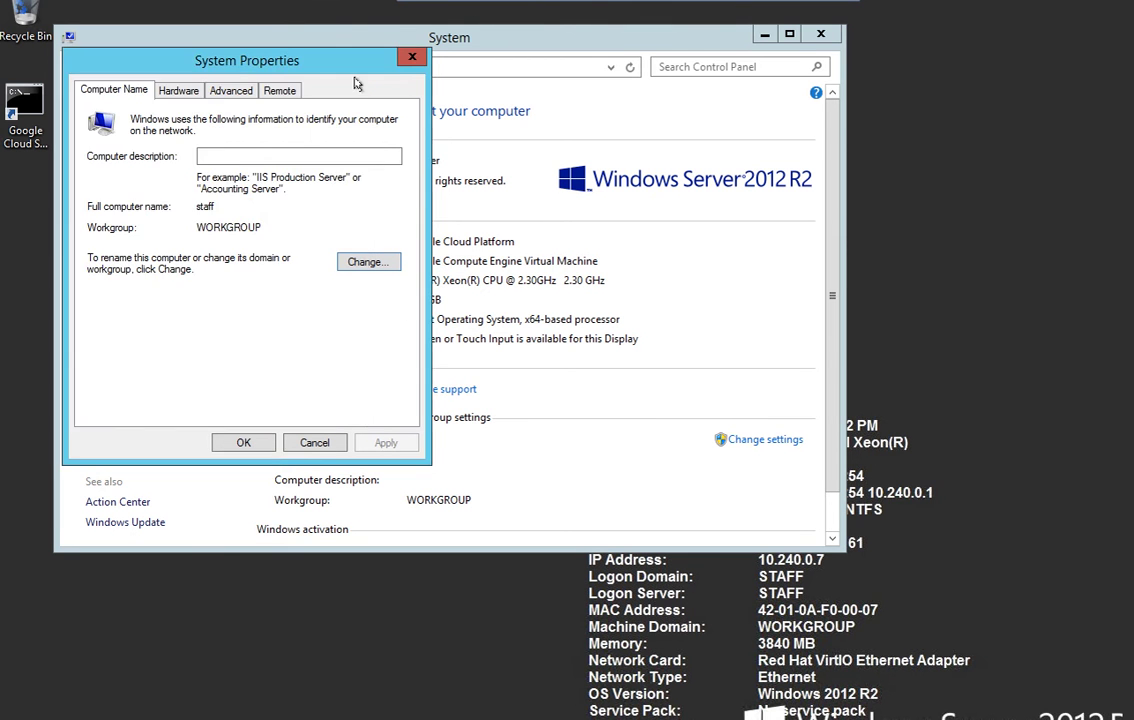
click(411, 56)
click(820, 33)
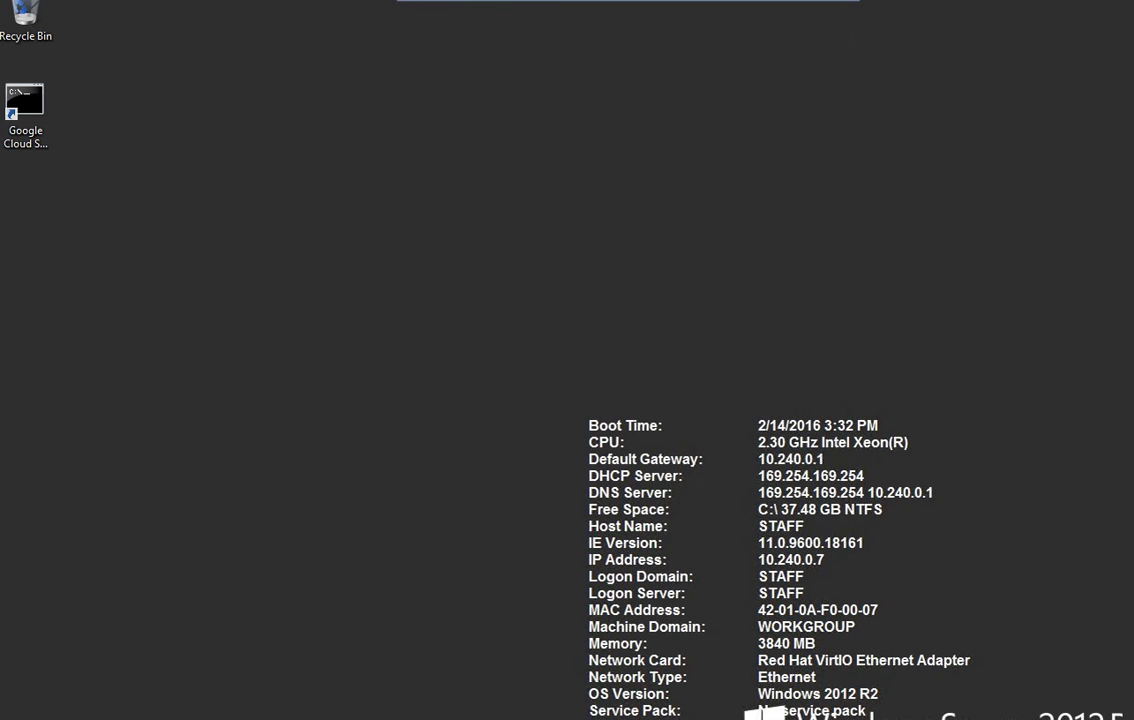
Open the Ethernet adapter's IPv4 properties and choose manually entered DNS server addresses.
key(super)
key(super)
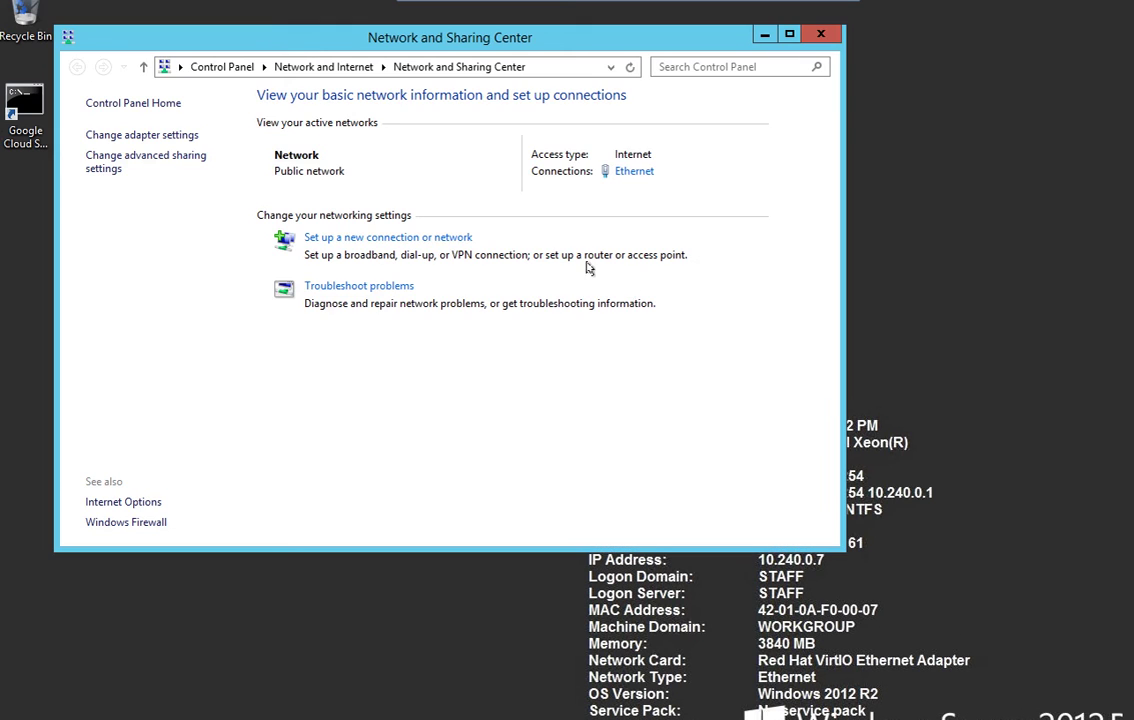
drag(359, 44, 370, 104)
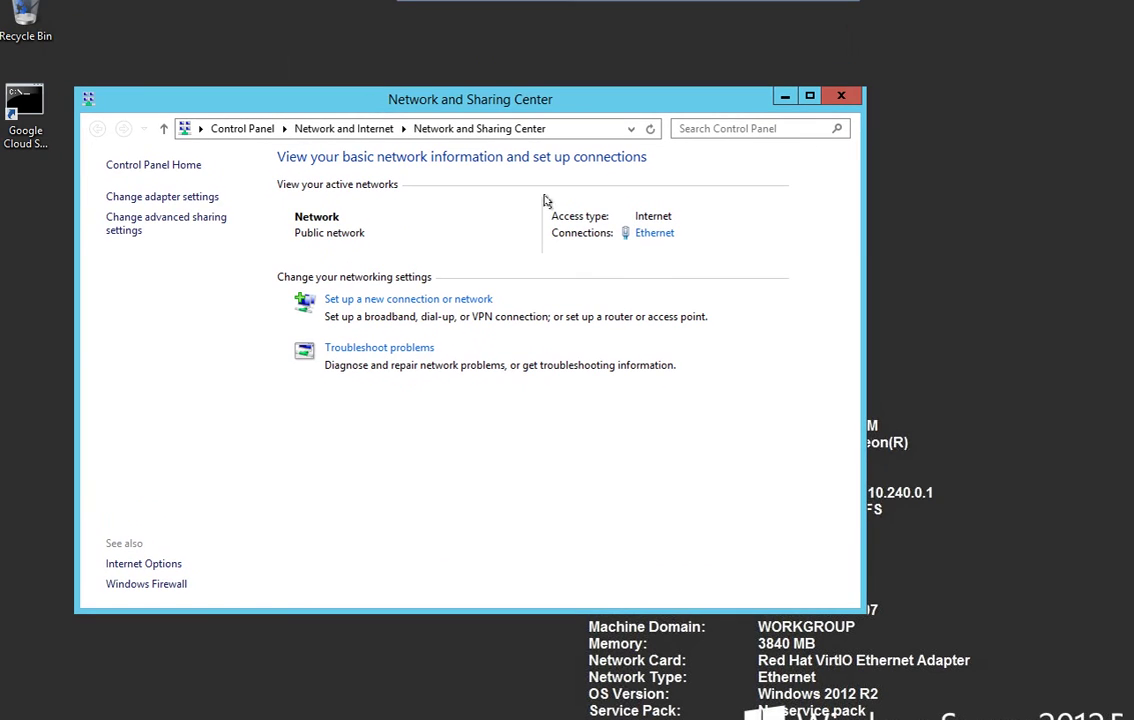
click(656, 235)
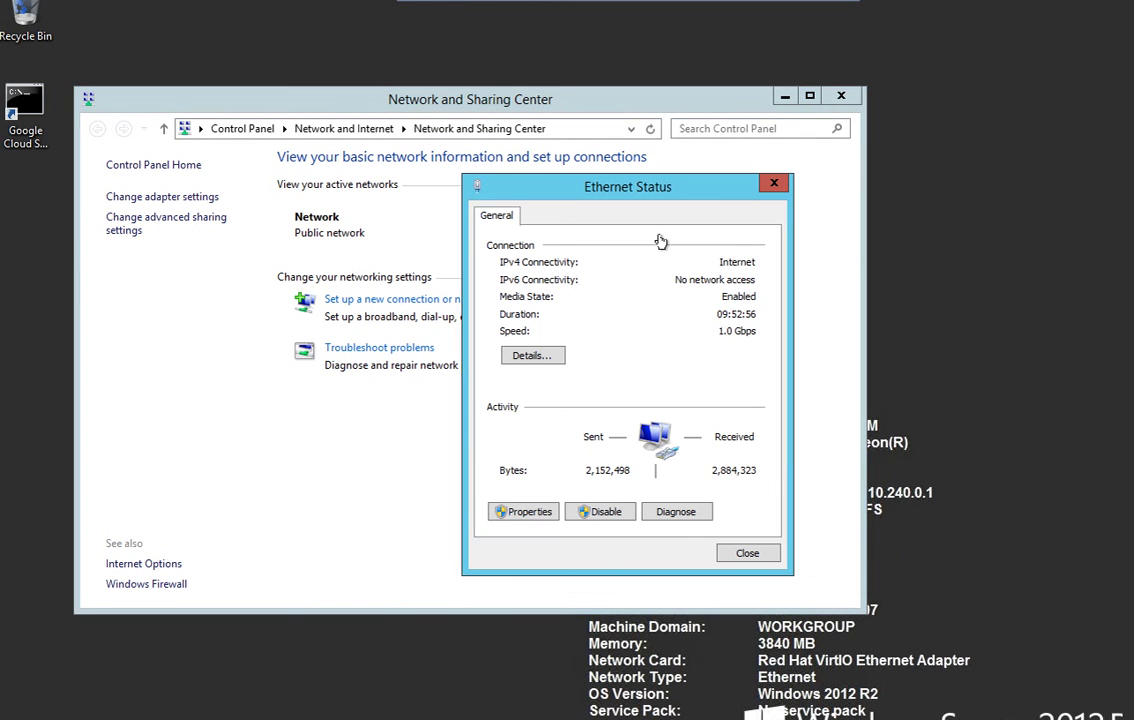
click(529, 512)
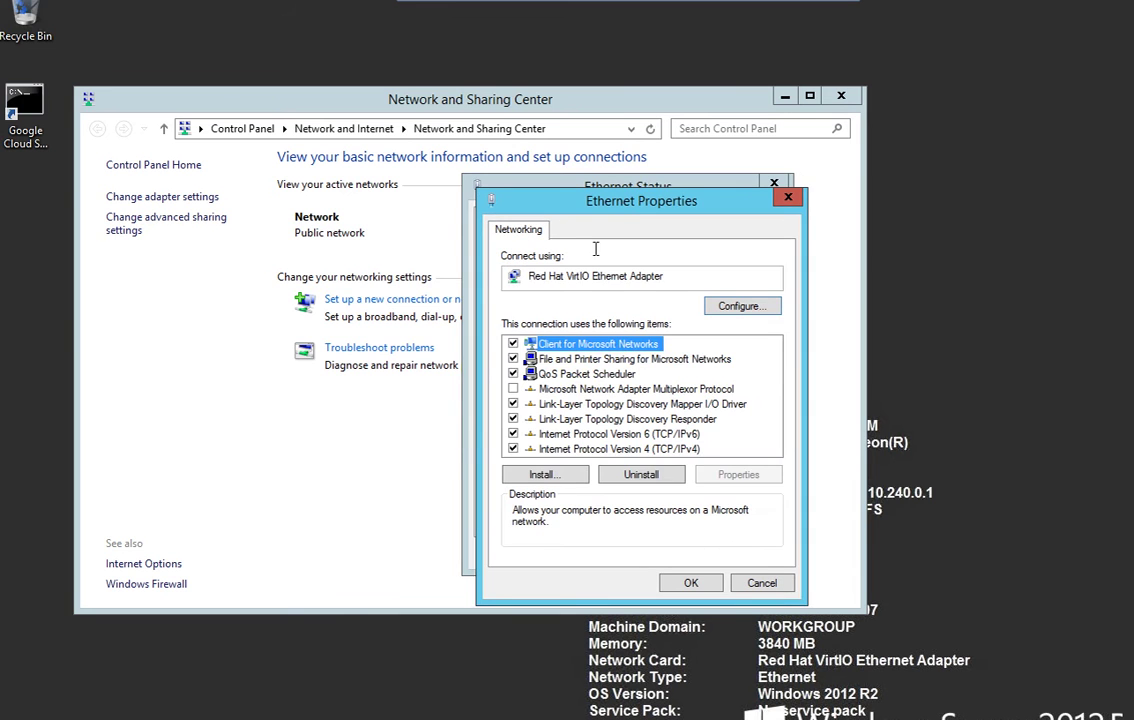
drag(591, 208, 337, 140)
click(320, 381)
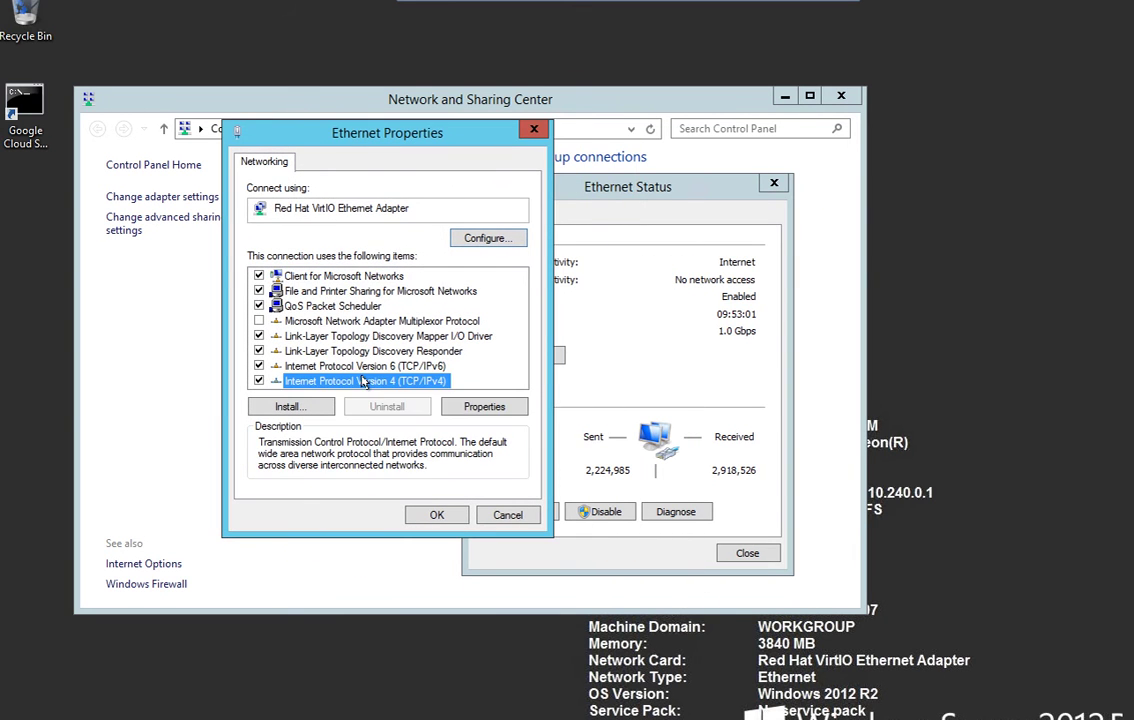
click(467, 408)
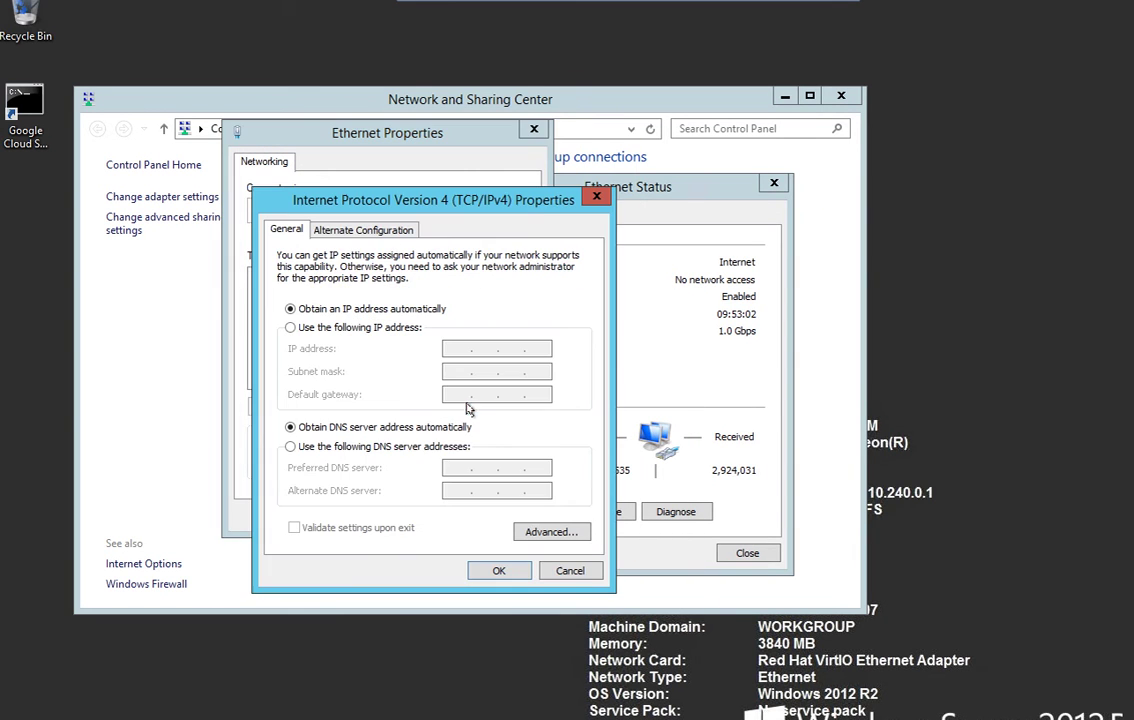
click(291, 447)
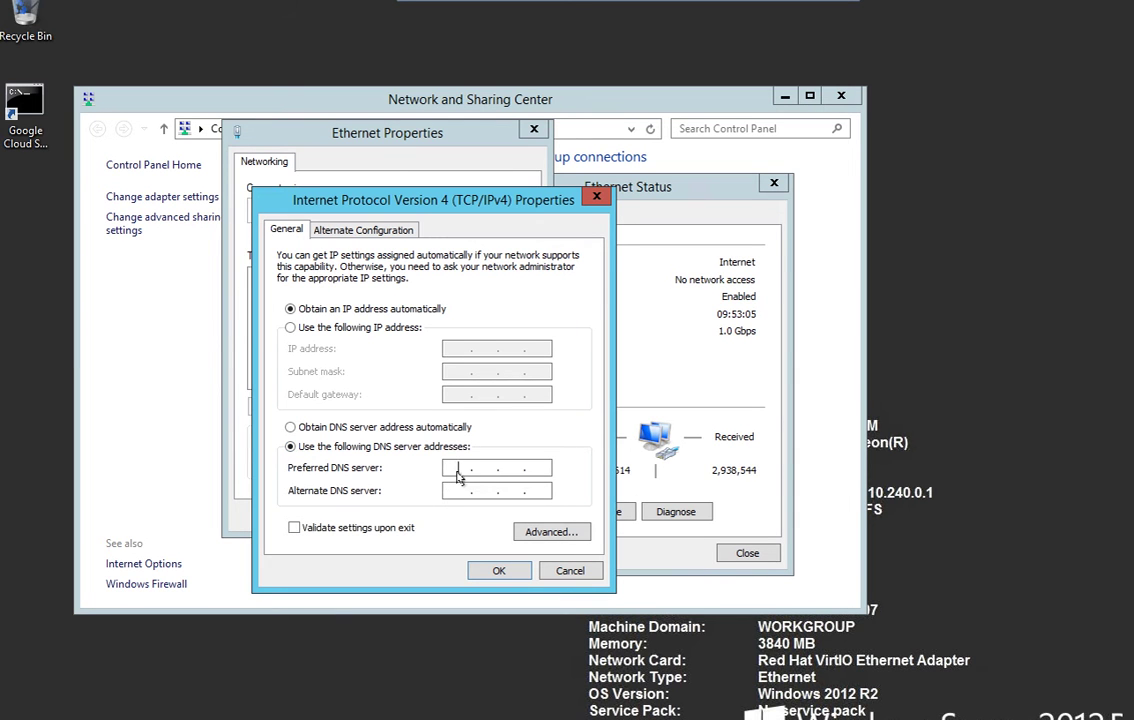
Check the host's ipconfig output, then set the preferred DNS server to 10.240.0.6.
key(ctrl+alt+Break)
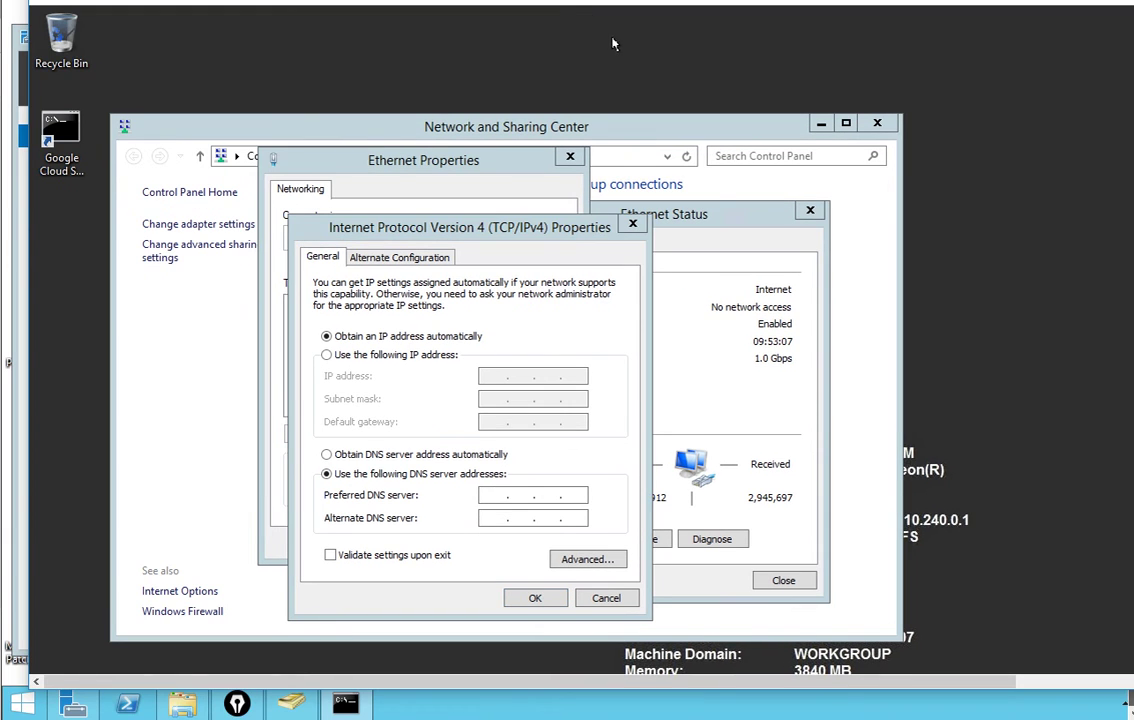
drag(481, 15, 900, 42)
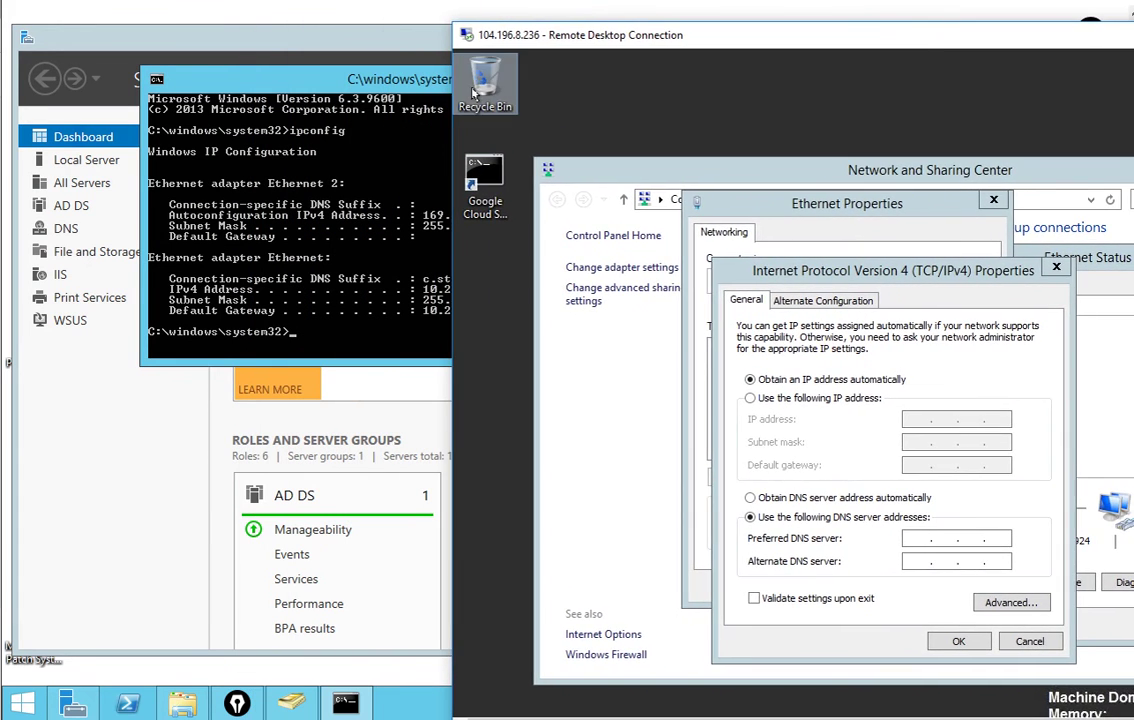
click(329, 88)
drag(329, 88, 97, 100)
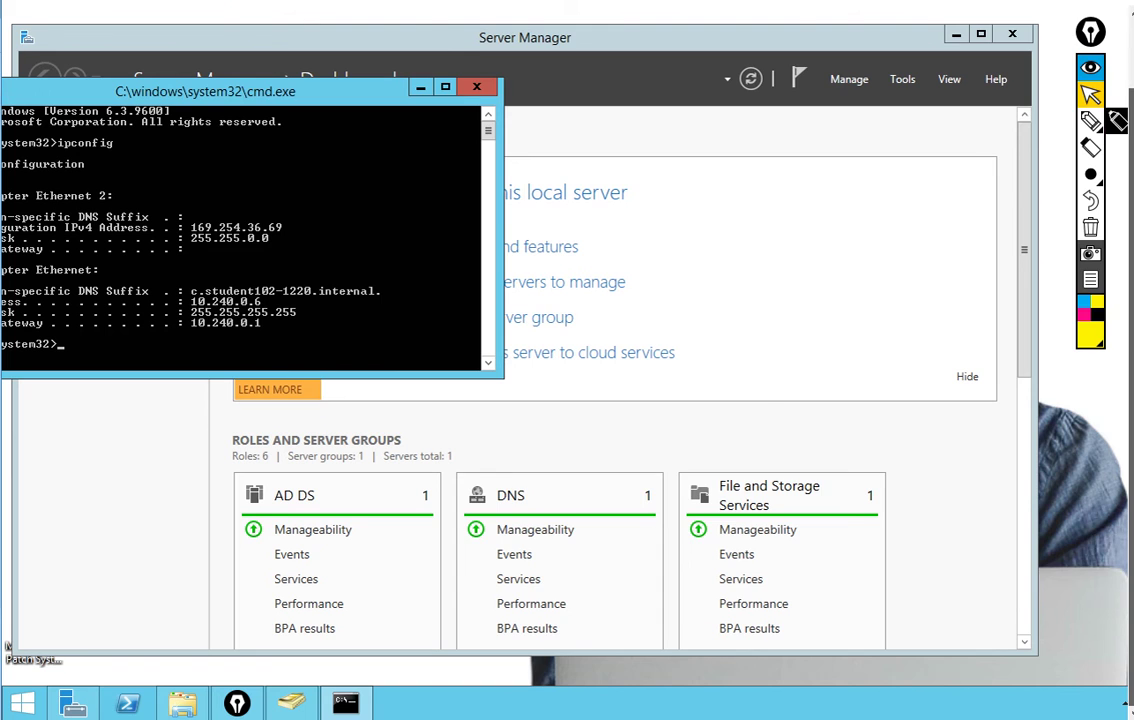
key(alt+Tab)
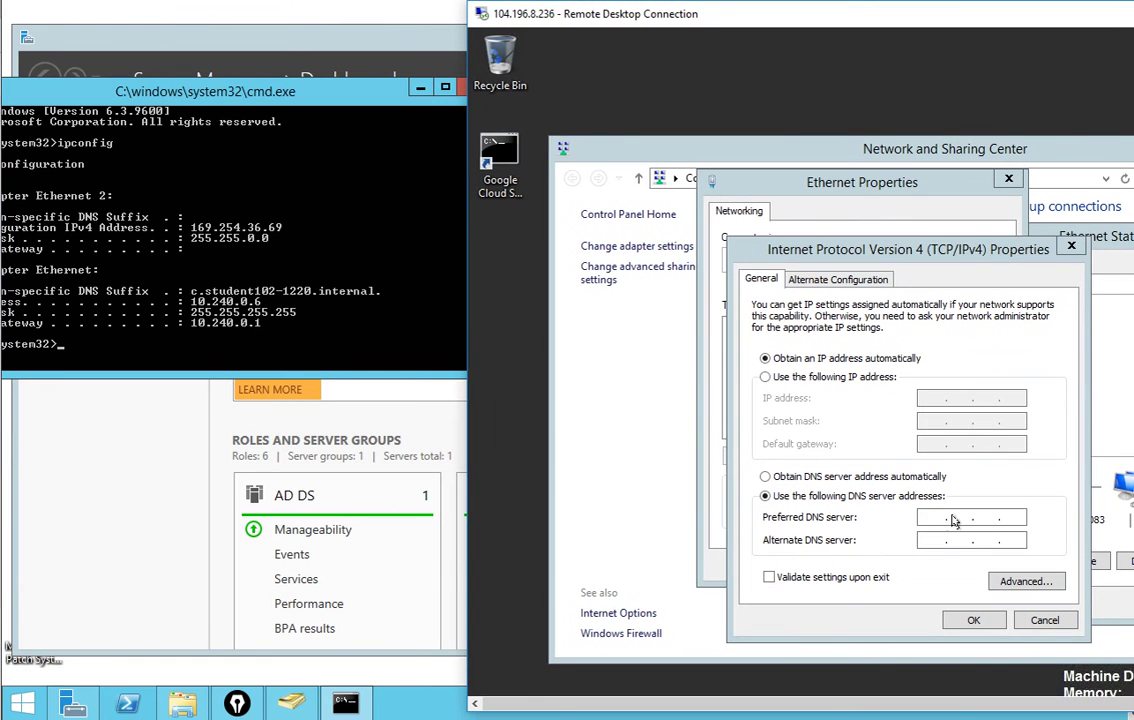
click(932, 517)
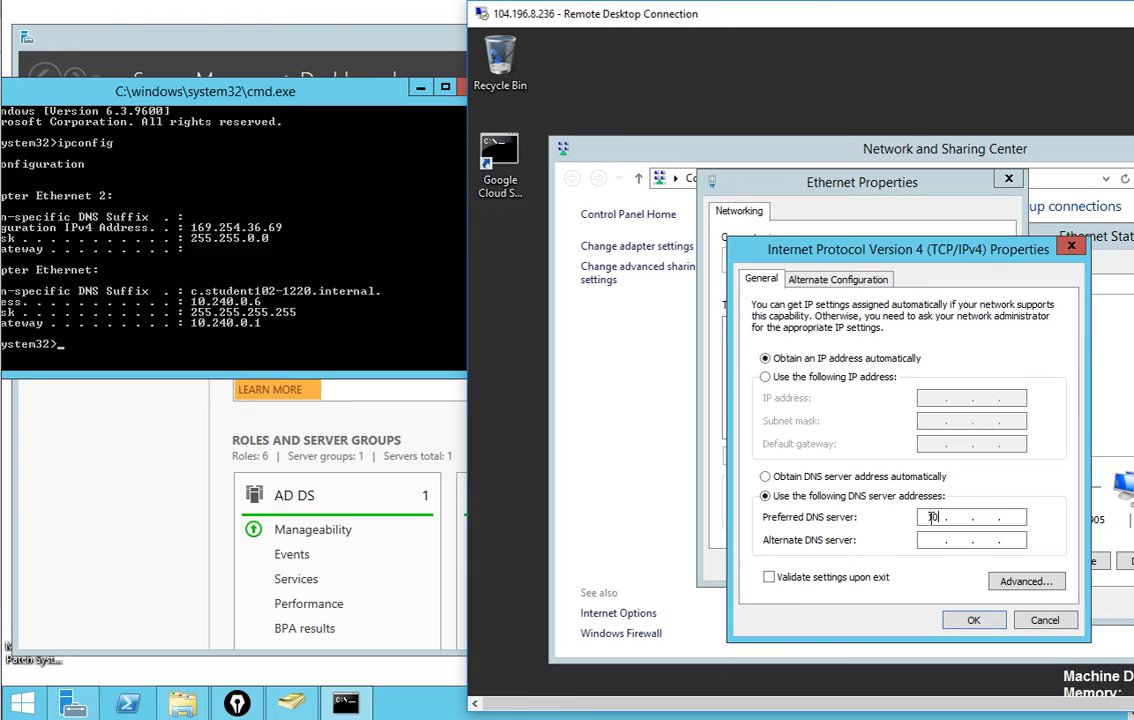
text(10 . 240 . 0 . 6)
drag(556, 14, 365, 2)
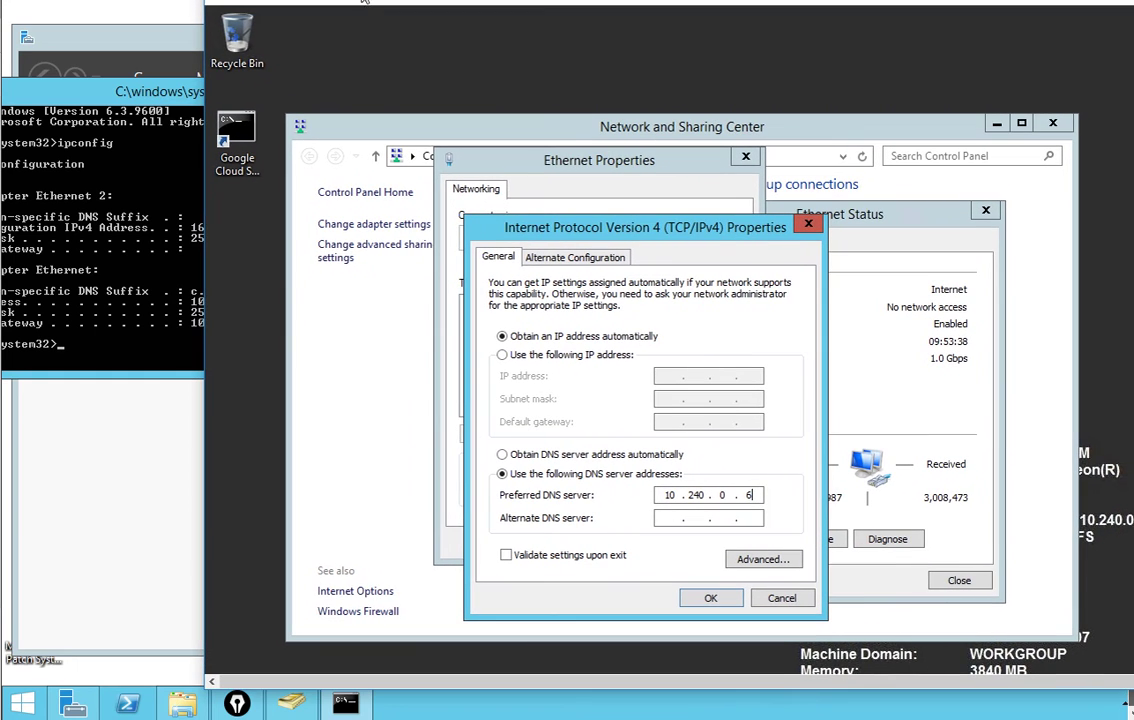
click(688, 596)
click(704, 599)
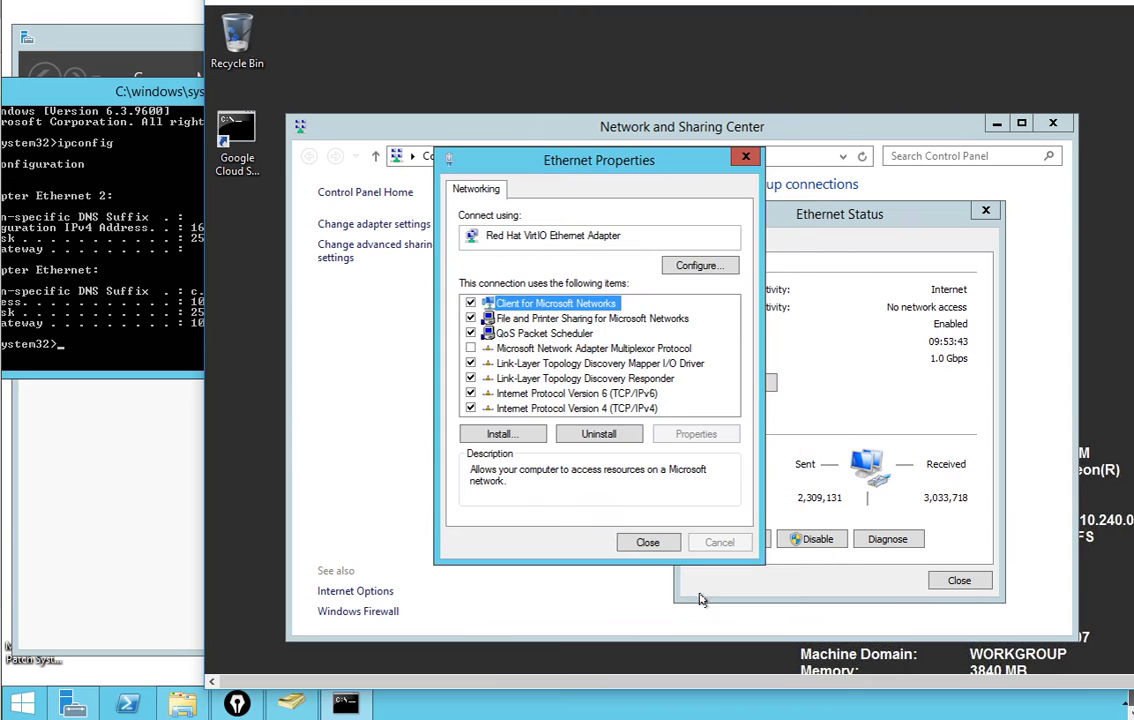
Close Ethernet Properties, Ethernet Status and Network and Sharing Center, keeping the session full screen.
click(745, 159)
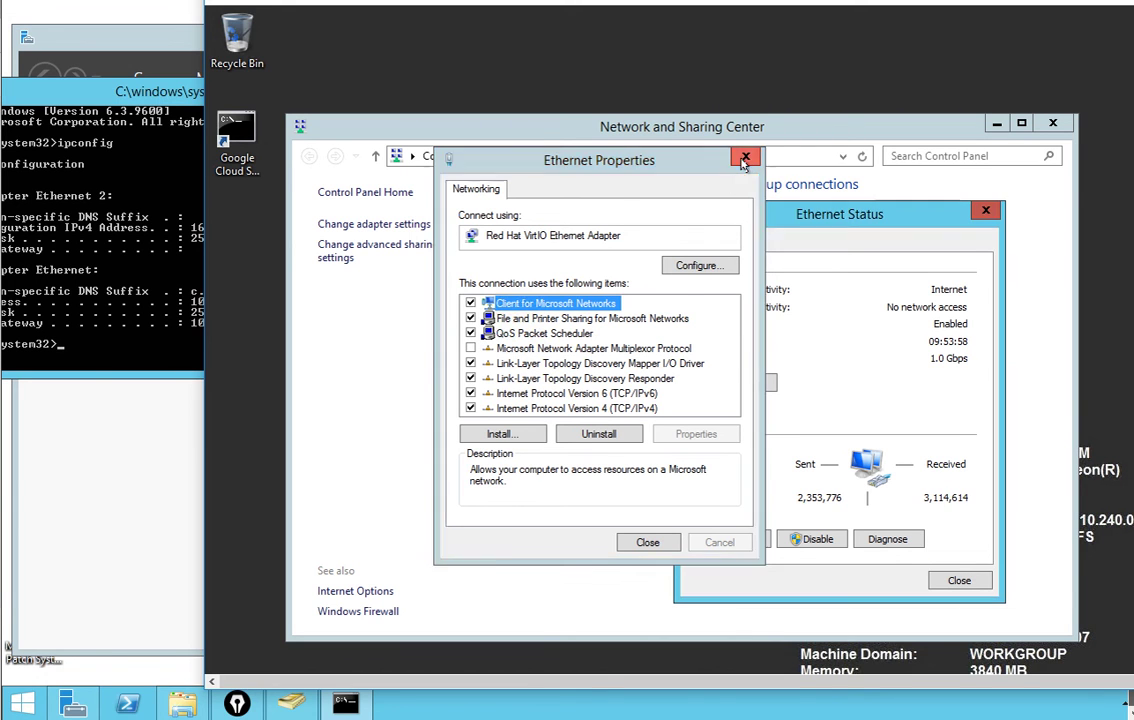
click(985, 210)
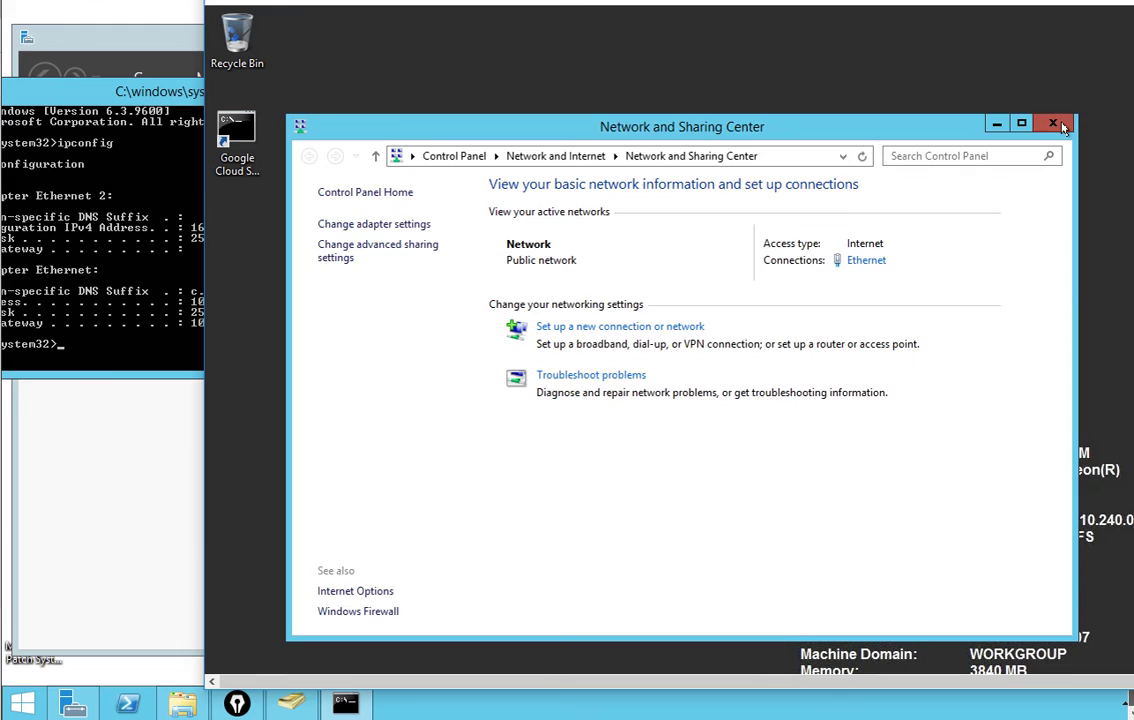
click(1060, 126)
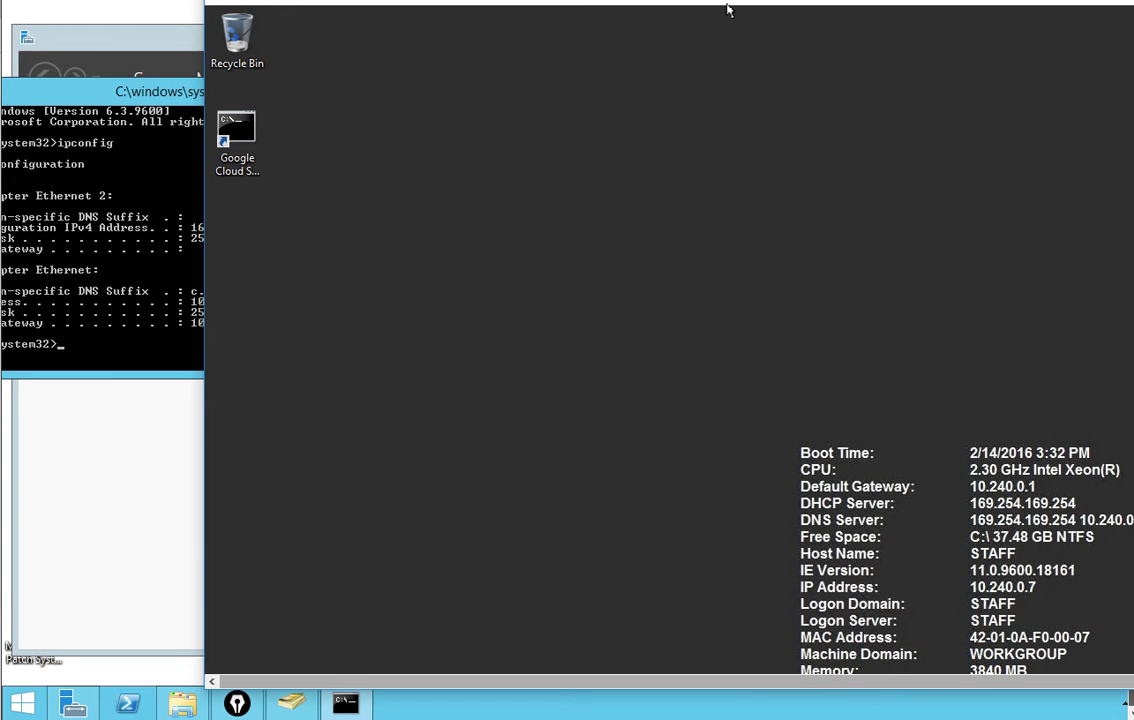
double_click(570, 2)
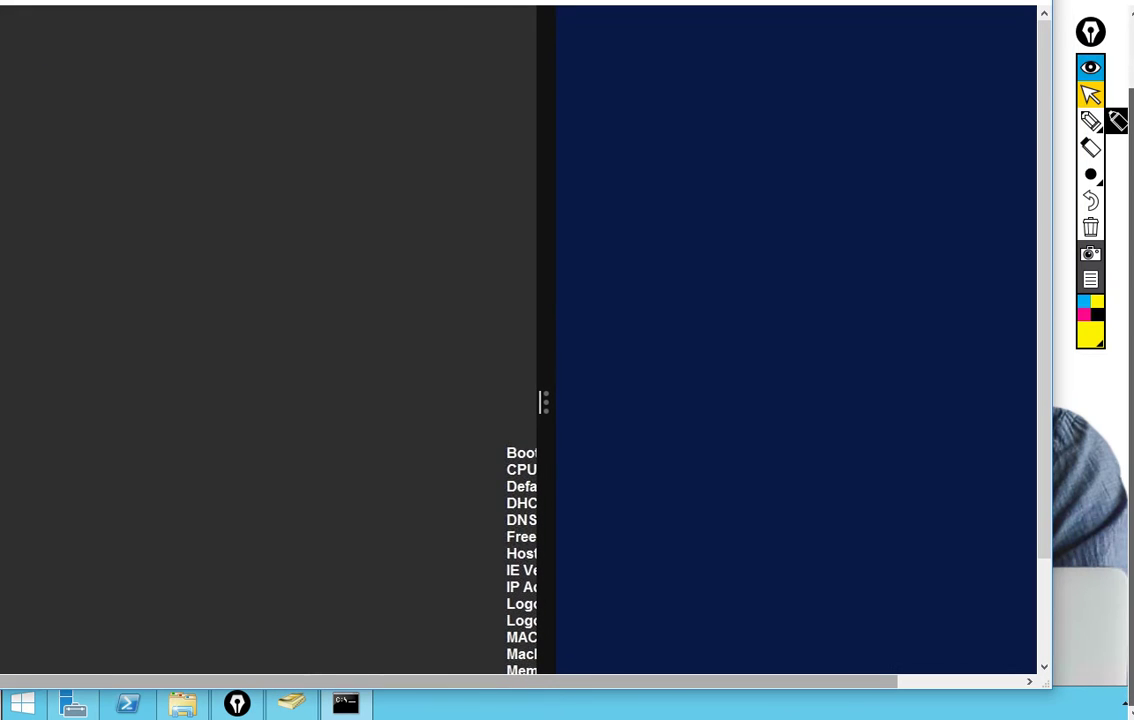
double_click(997, 2)
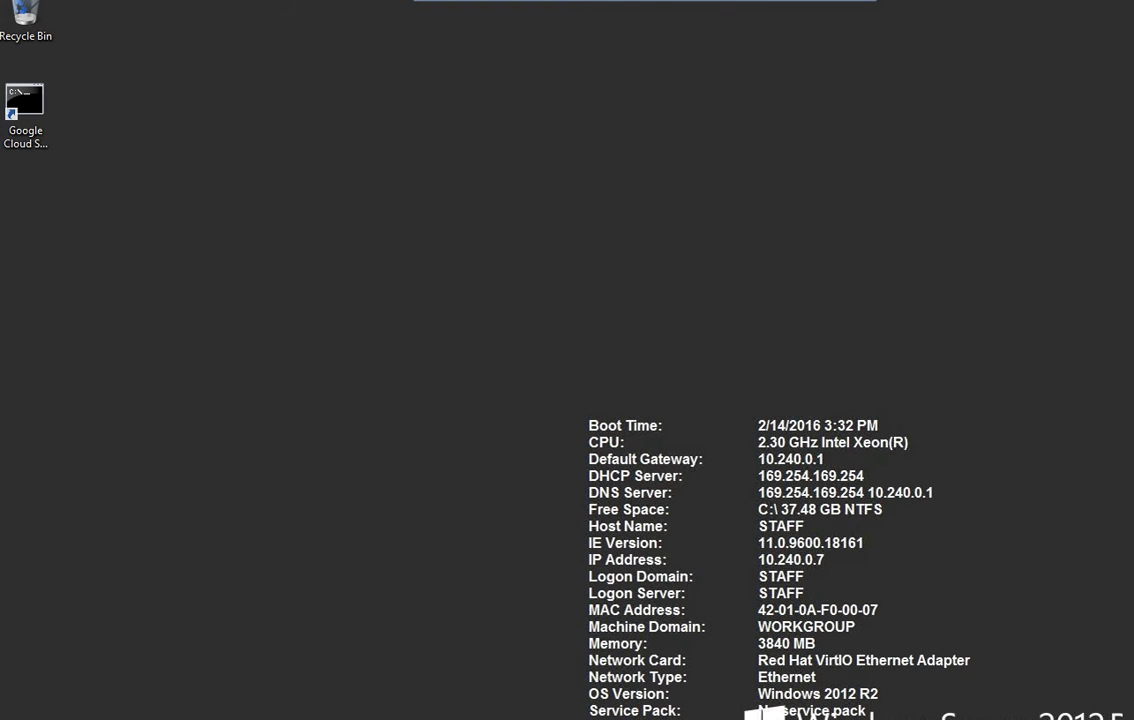
From System Properties, request joining staff to the hq.jobskillshare.org domain.
key(super+x)
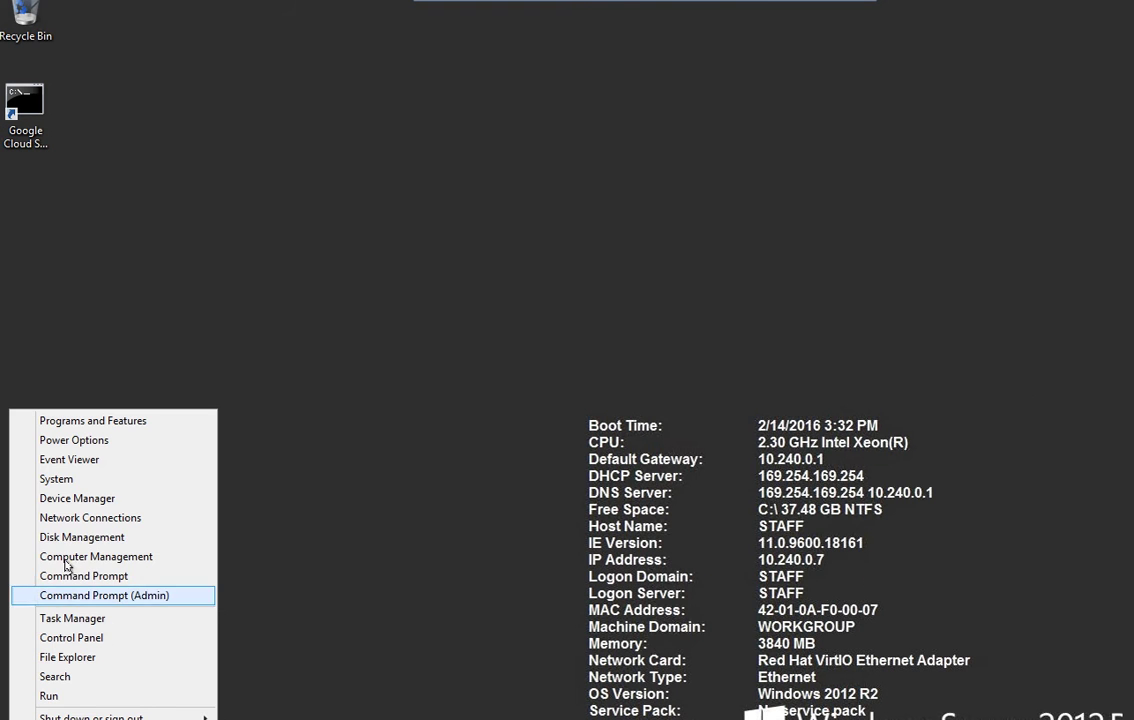
click(72, 481)
click(800, 504)
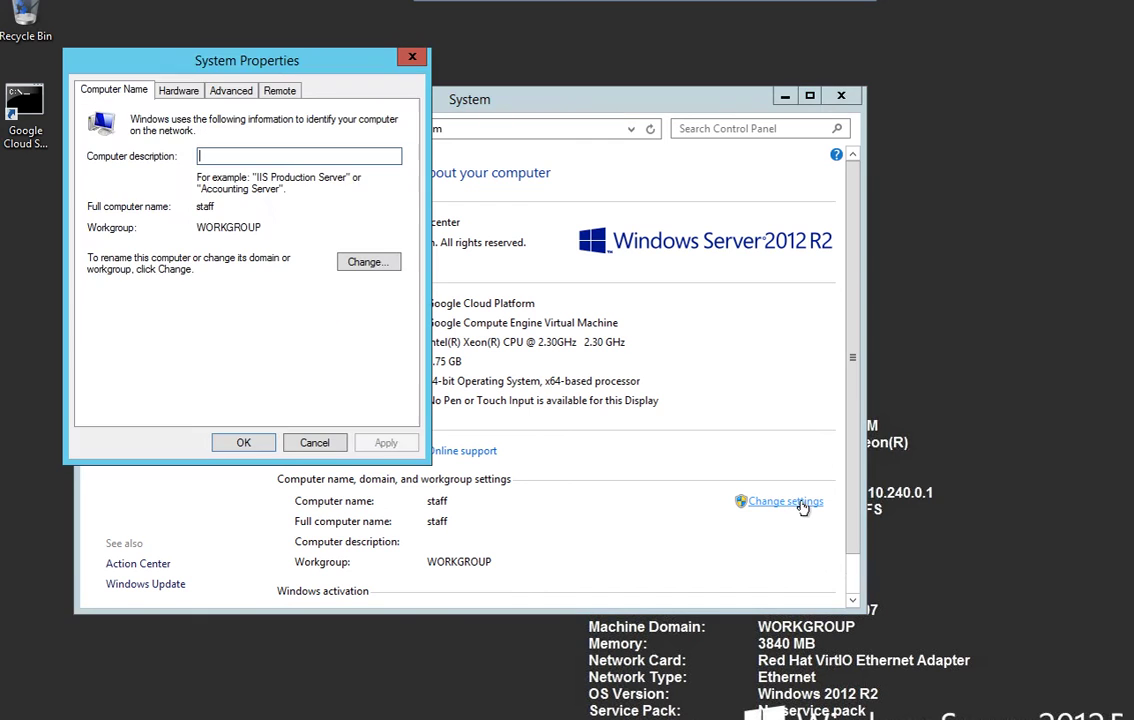
click(371, 262)
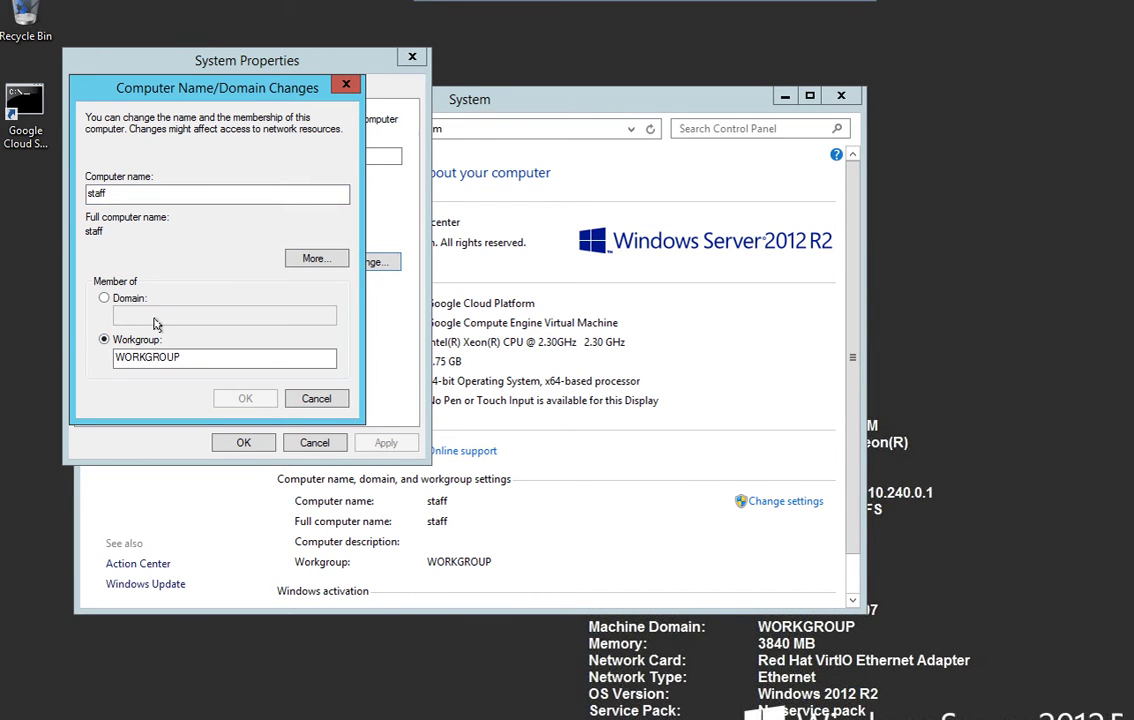
click(104, 298)
click(148, 315)
text(hq.jobskillshar)
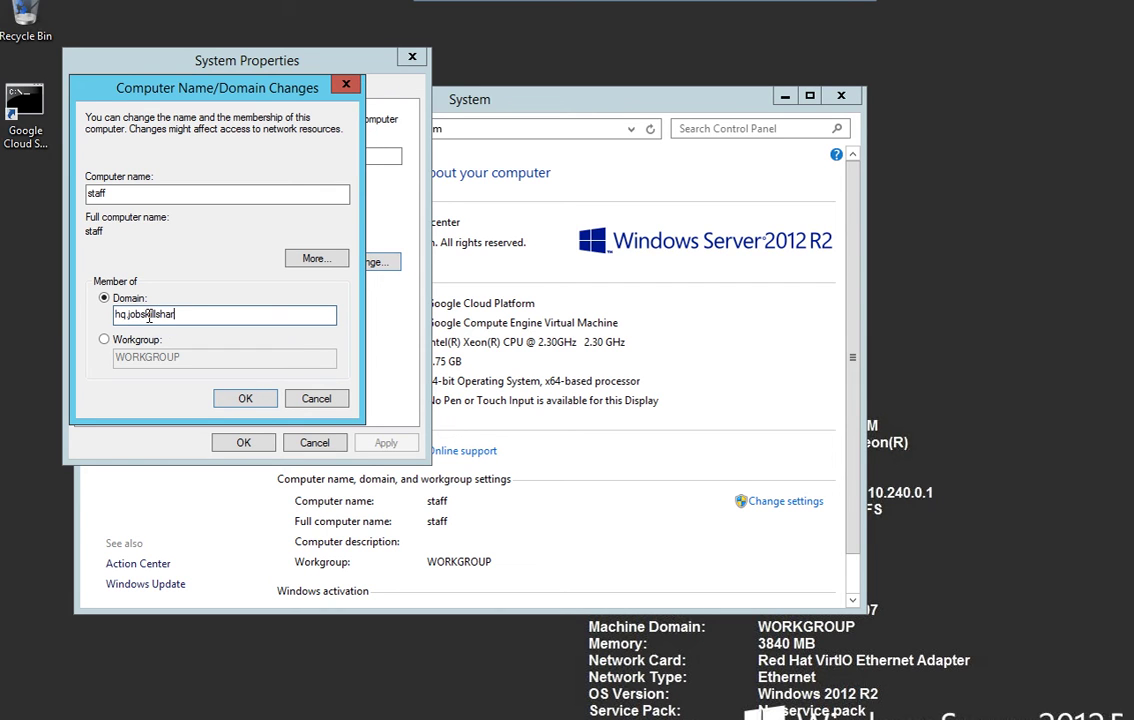
text(e.org)
key(Return)
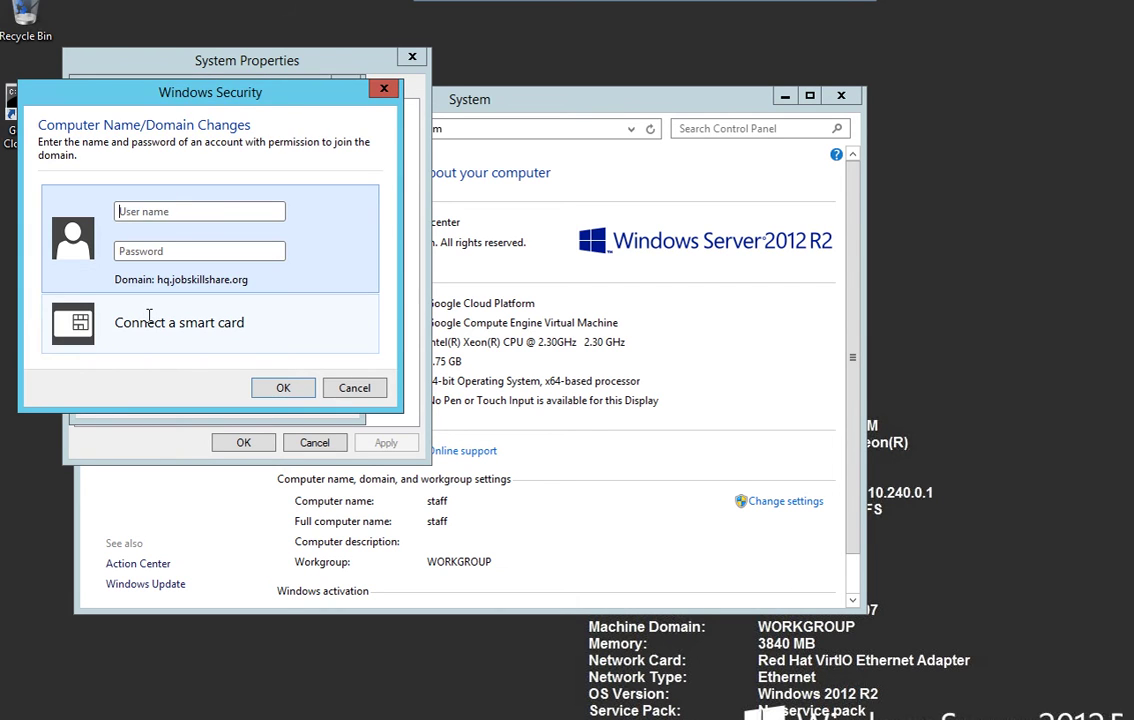
Supply the domain administrator credentials and acknowledge the domain welcome message.
text(hq\helpdesk)
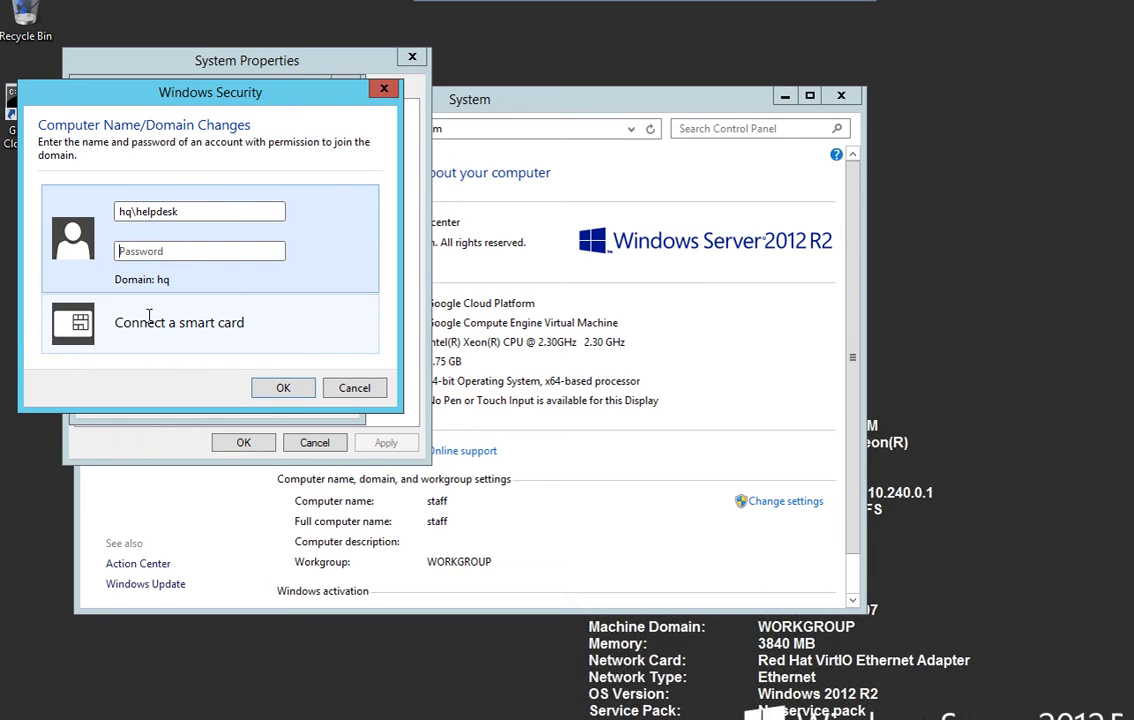
text(P)
key(Return)
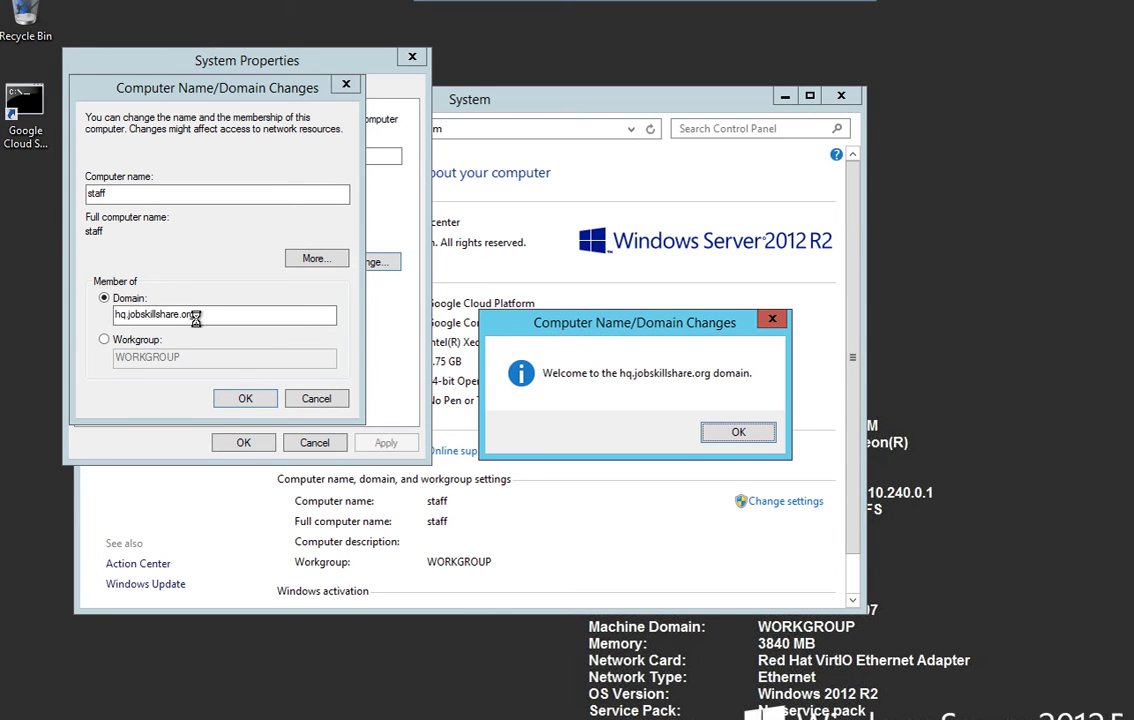
drag(536, 324, 245, 180)
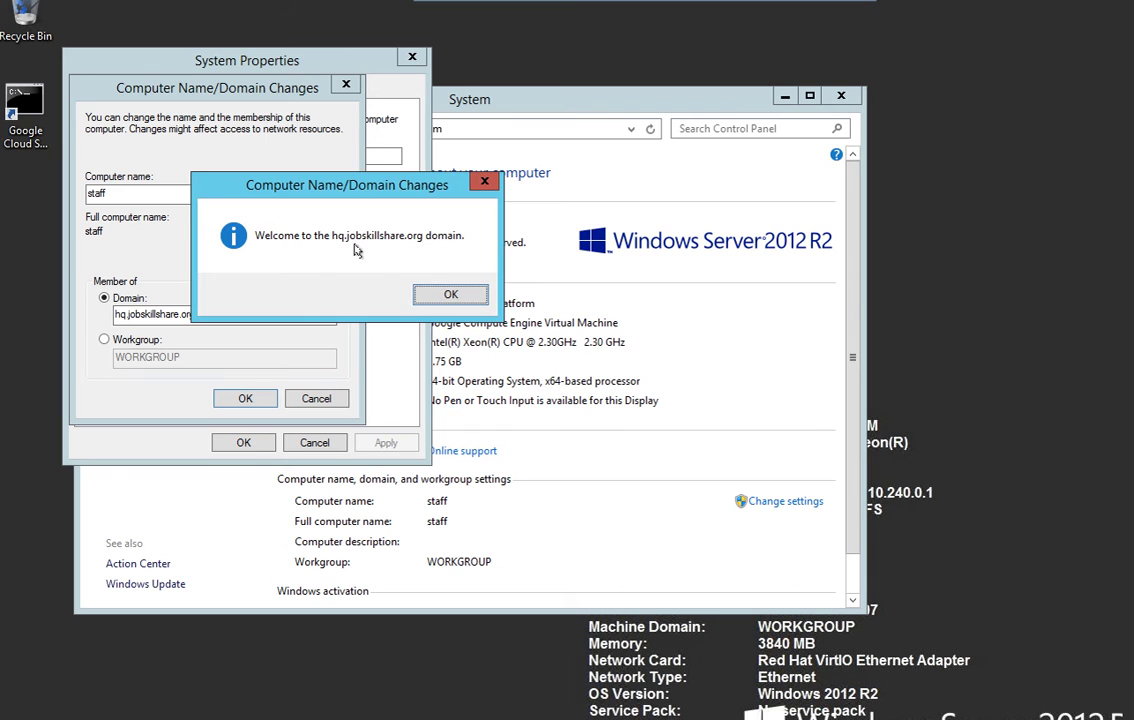
click(450, 294)
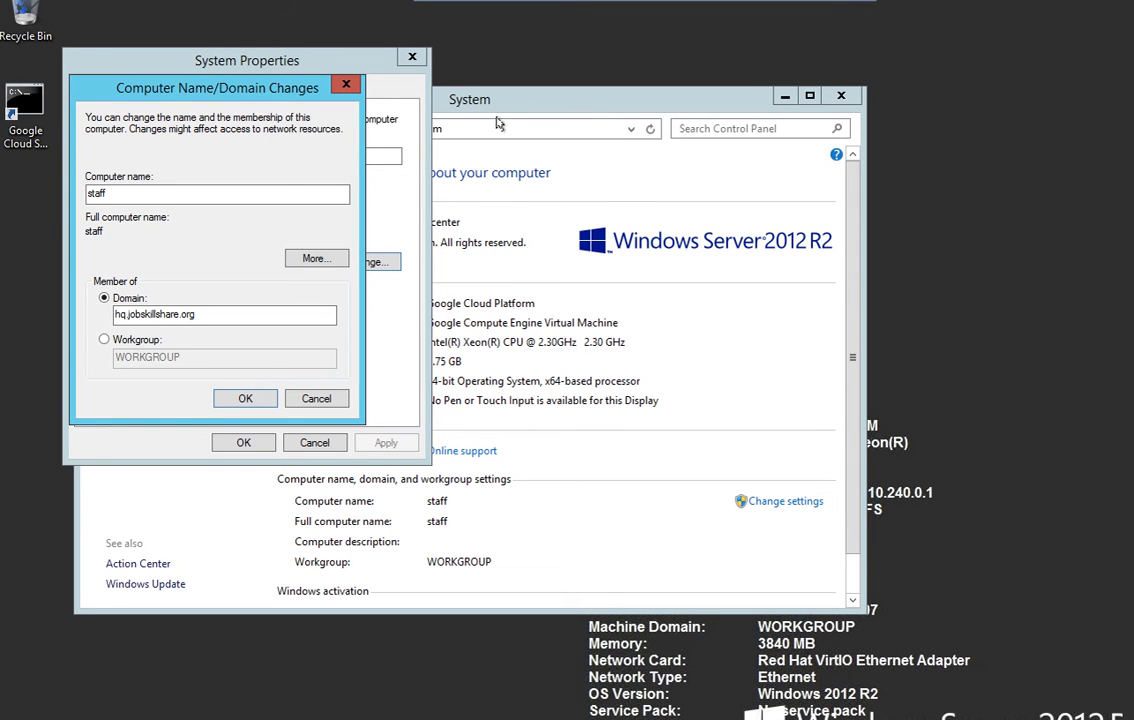
Acknowledge the restart notice, close System Properties, and take the remote session out of full screen.
click(640, 351)
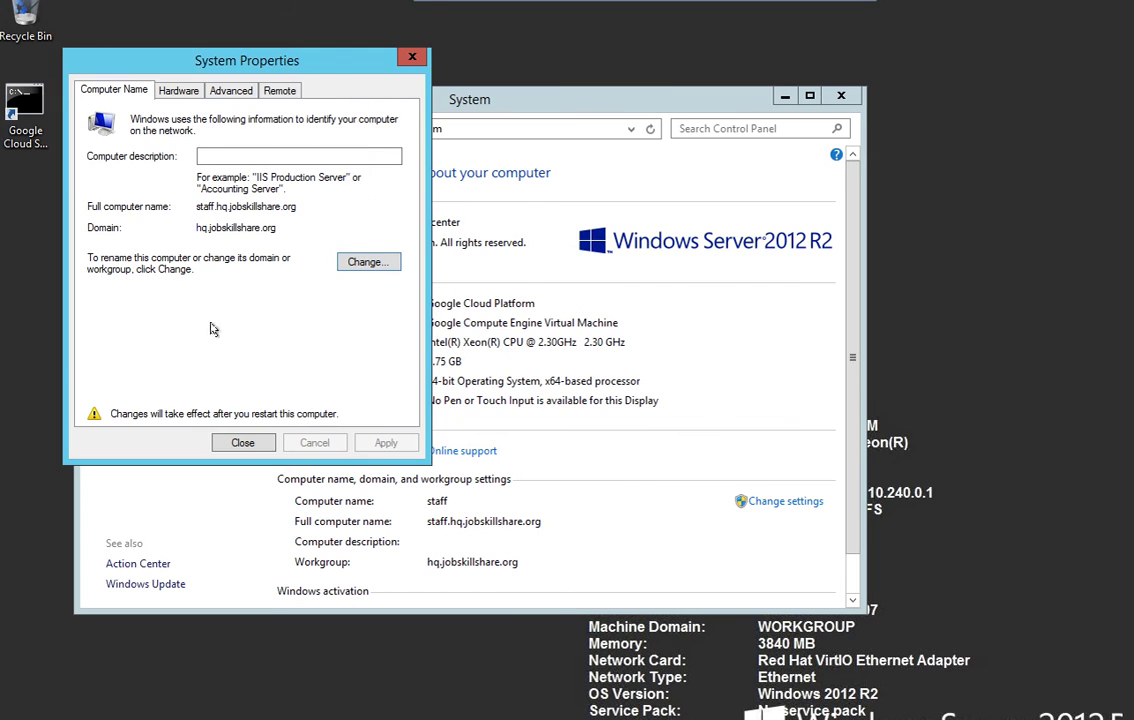
click(241, 444)
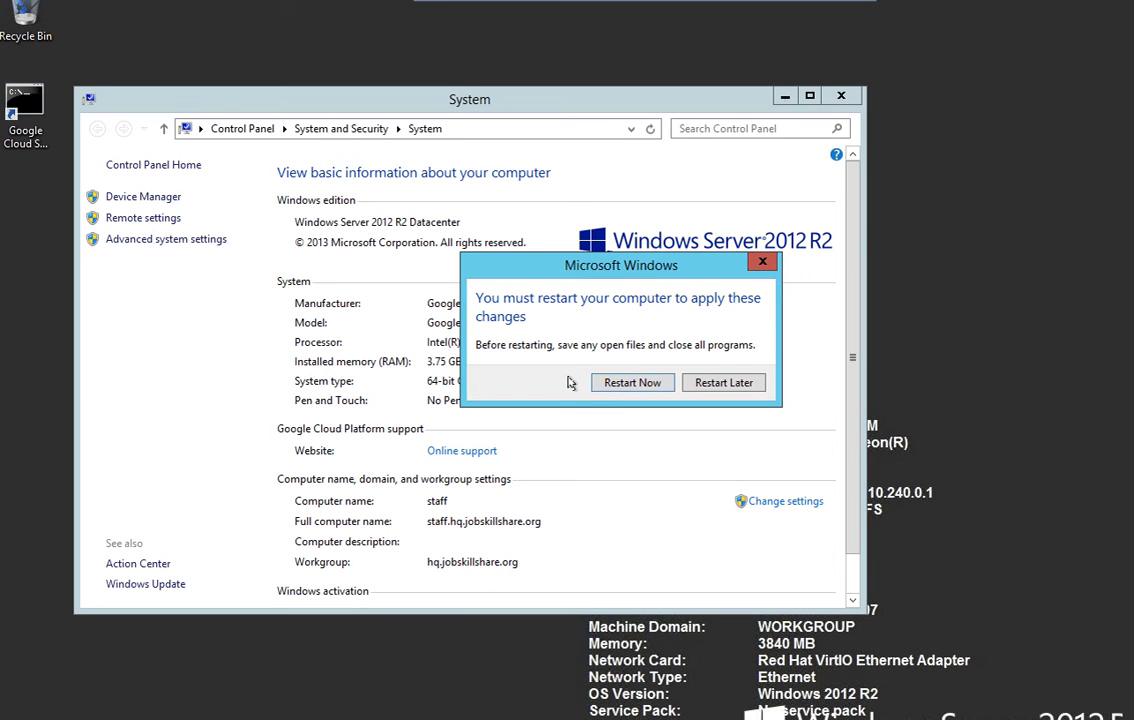
double_click(748, 3)
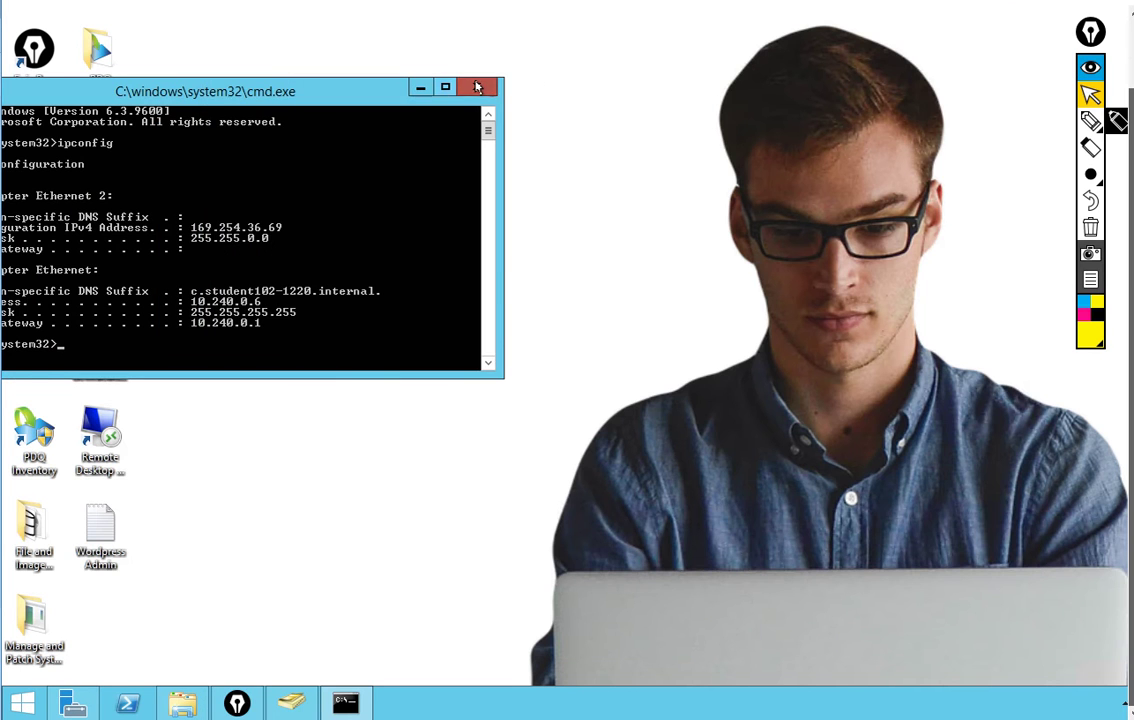
Close the Command Prompt window and select the jobskillshare Site Admin desktop shortcut.
click(477, 88)
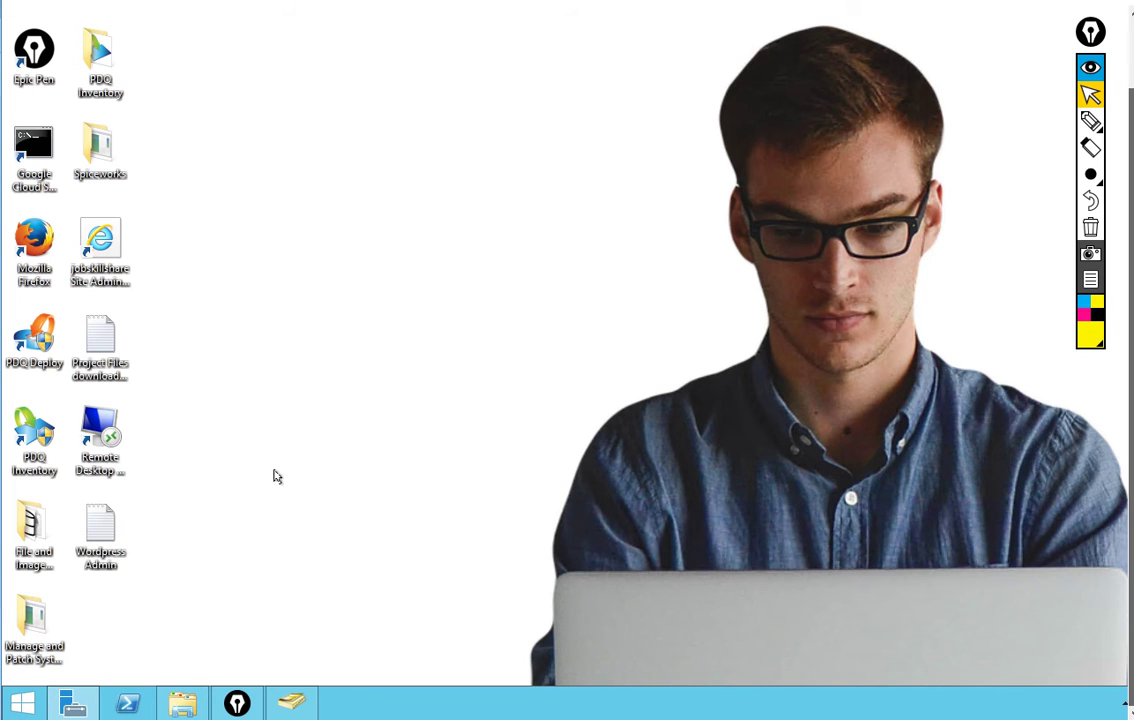
click(78, 240)
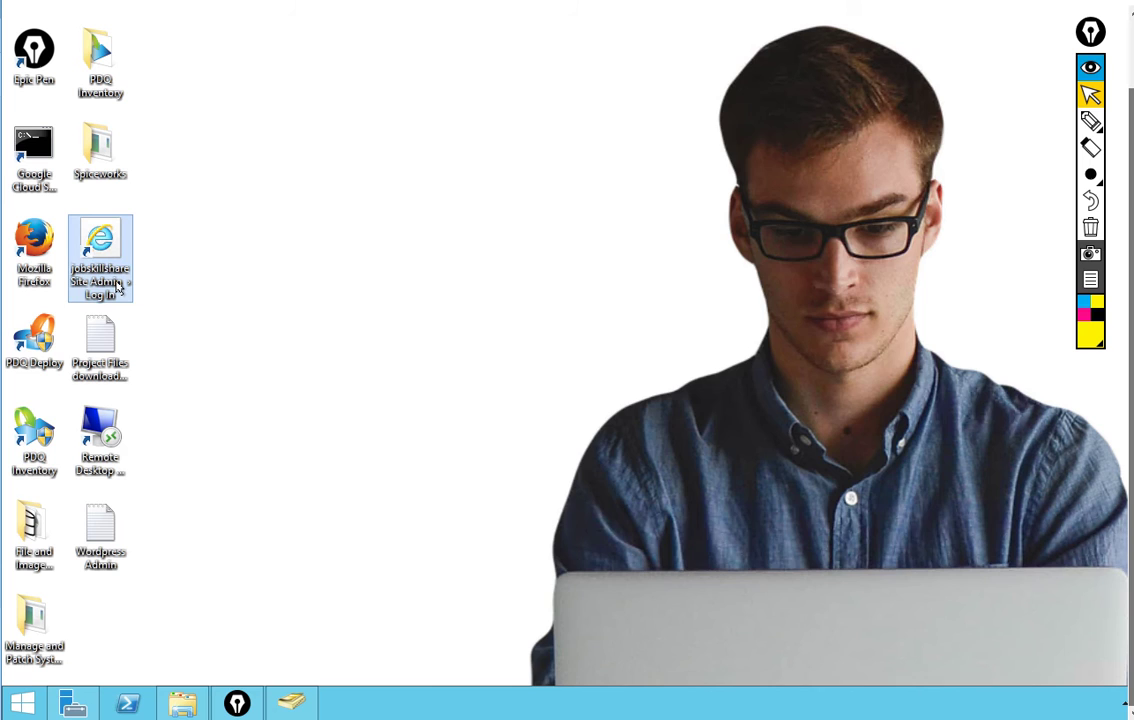
Open the jobskillshare Site Admin login page and paste in the username from the Wordpress Admin note.
double_click(117, 285)
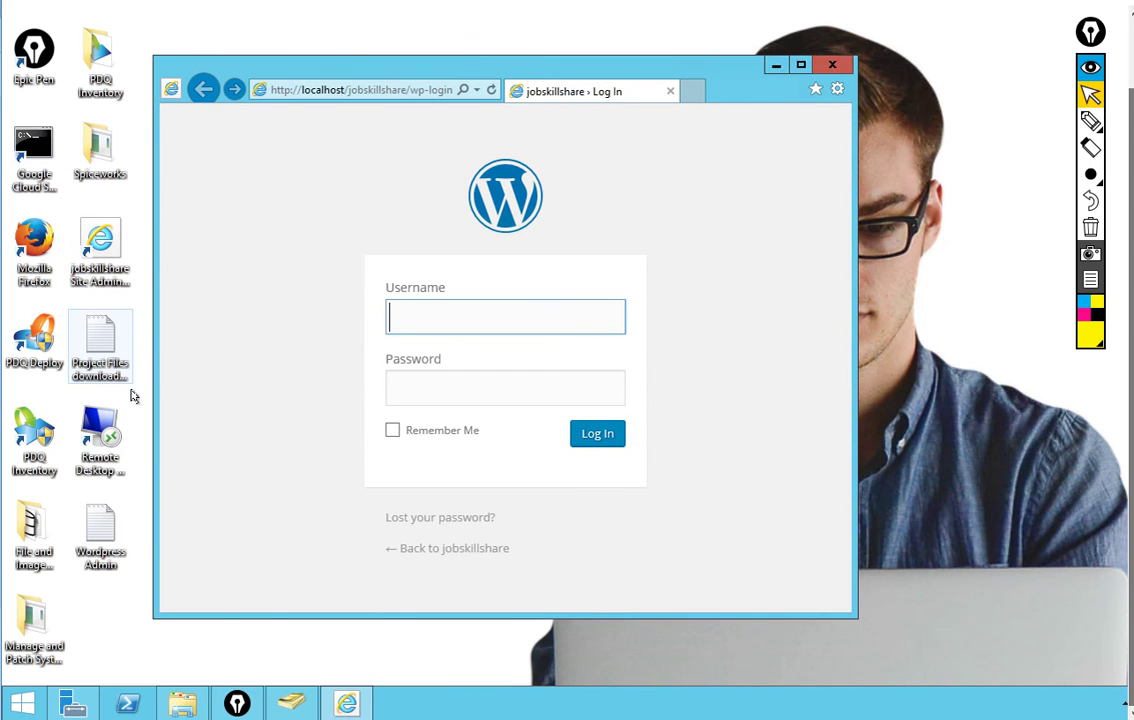
double_click(99, 548)
drag(272, 167, 241, 168)
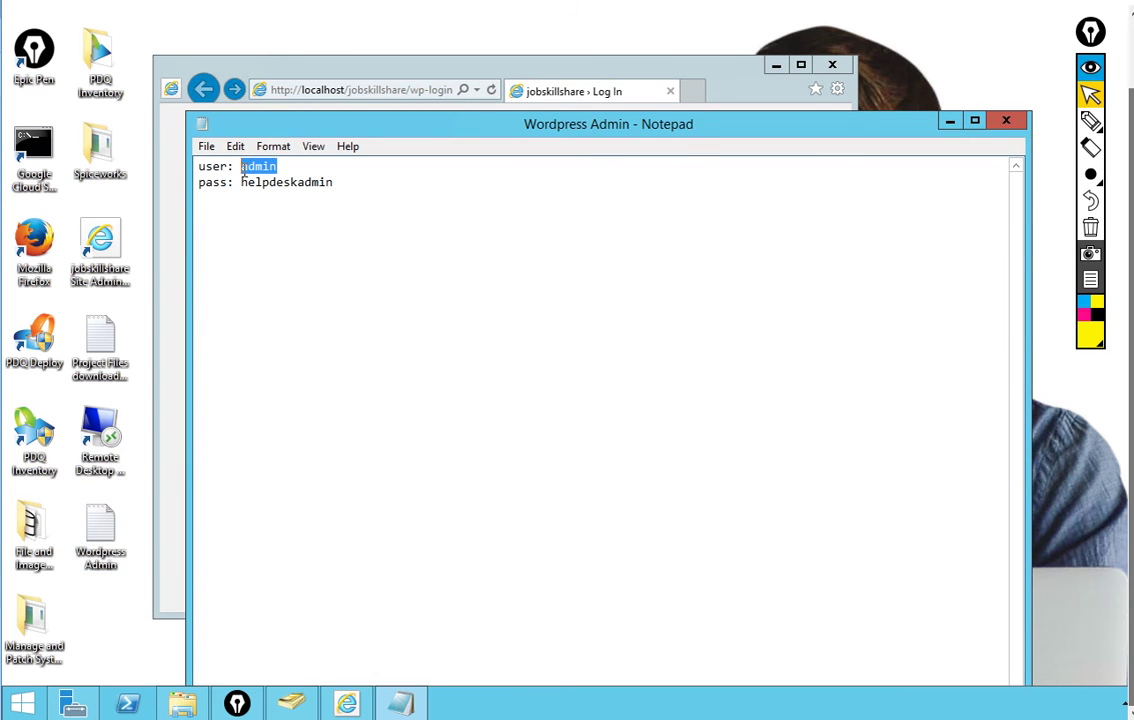
right_click(262, 167)
click(271, 223)
click(170, 235)
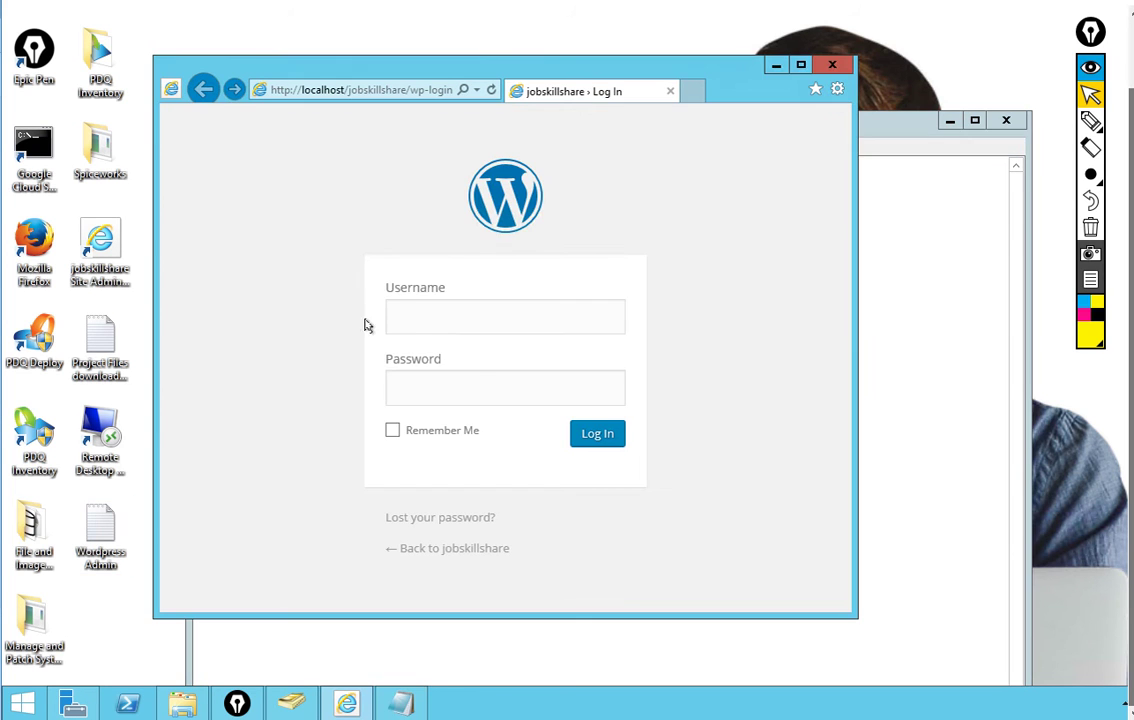
right_click(436, 320)
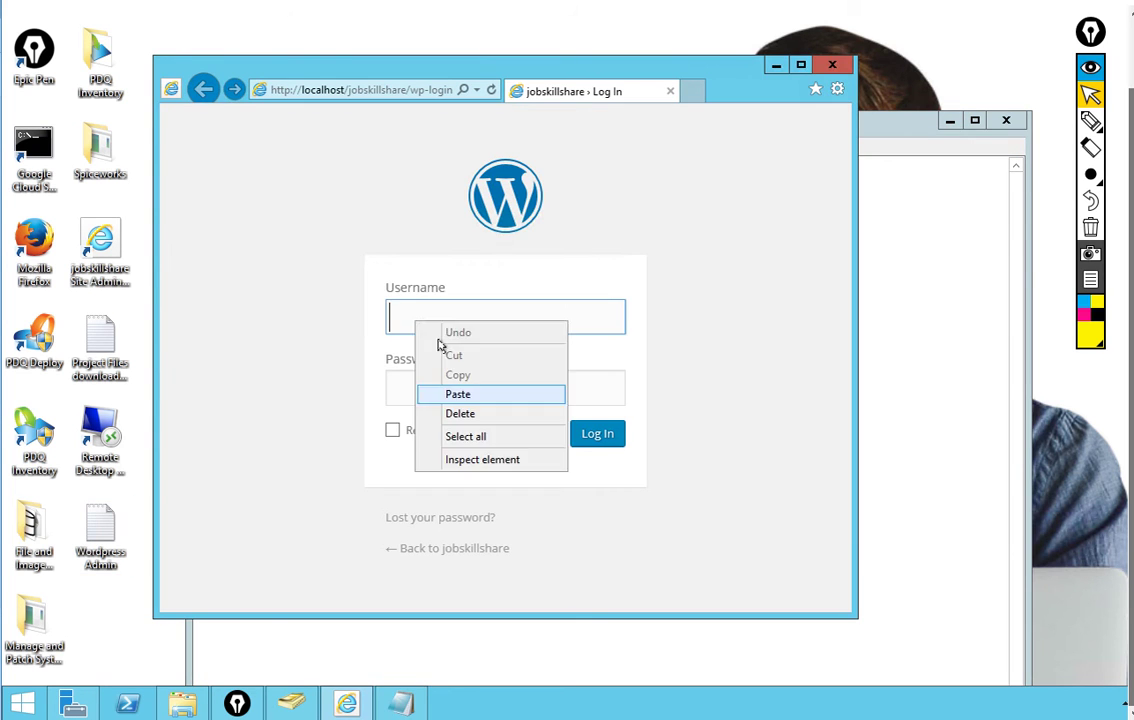
click(453, 395)
Paste the password from the note into the Password field and log in to WordPress.
click(869, 346)
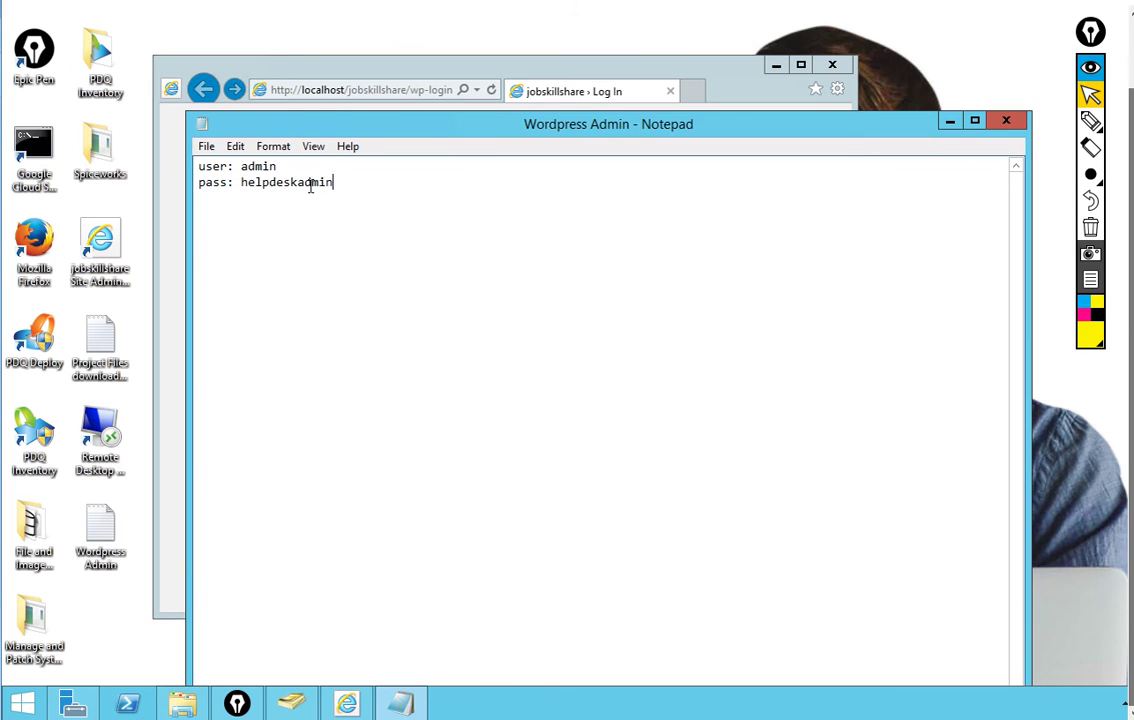
double_click(243, 182)
right_click(243, 182)
click(289, 233)
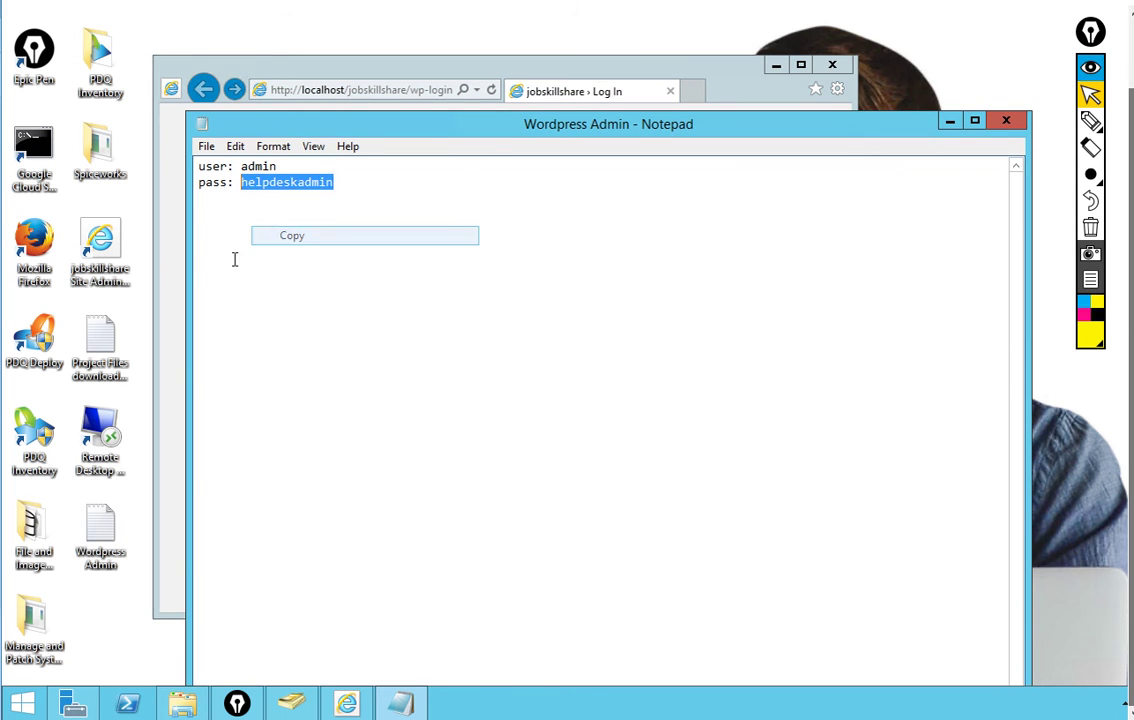
click(160, 262)
click(443, 385)
right_click(445, 385)
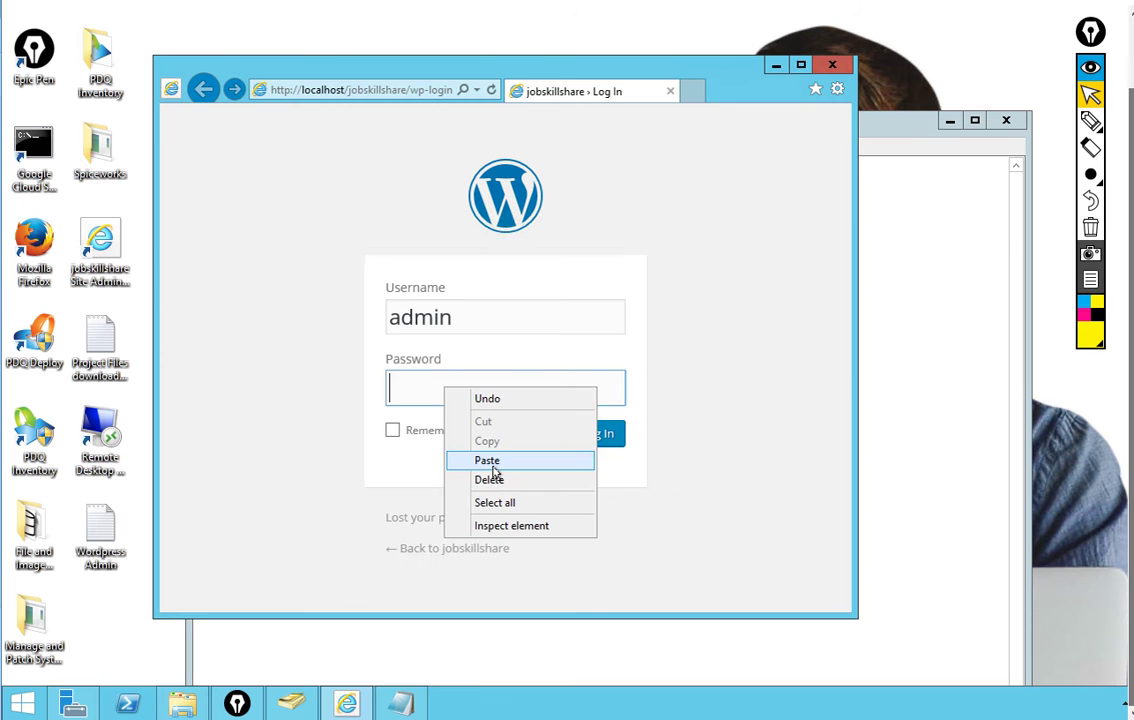
click(487, 458)
click(588, 437)
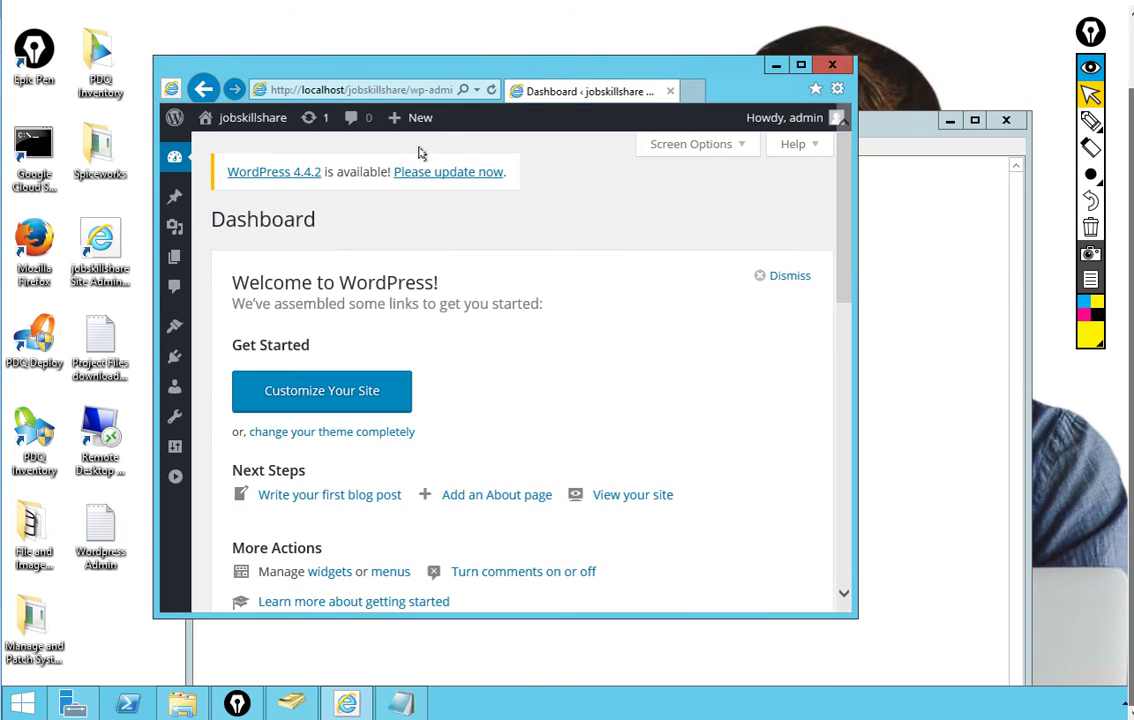
Move the browser window up-left and widen it so the dashboard reflows.
drag(453, 76, 342, 30)
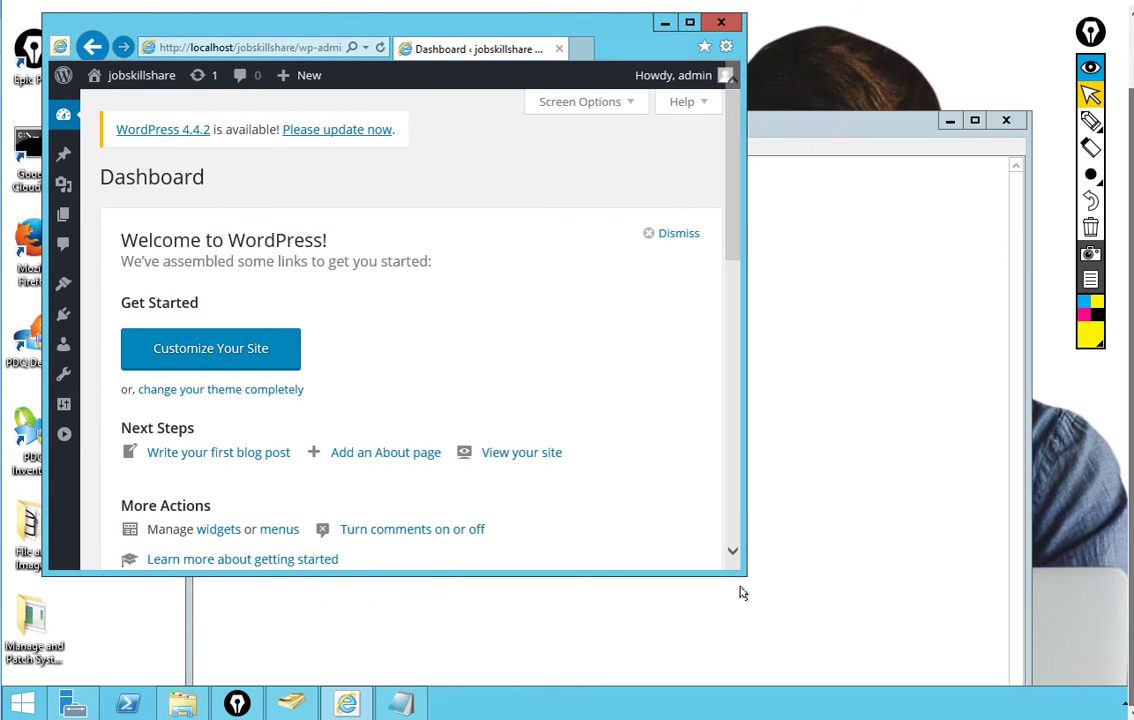
drag(741, 577, 1006, 676)
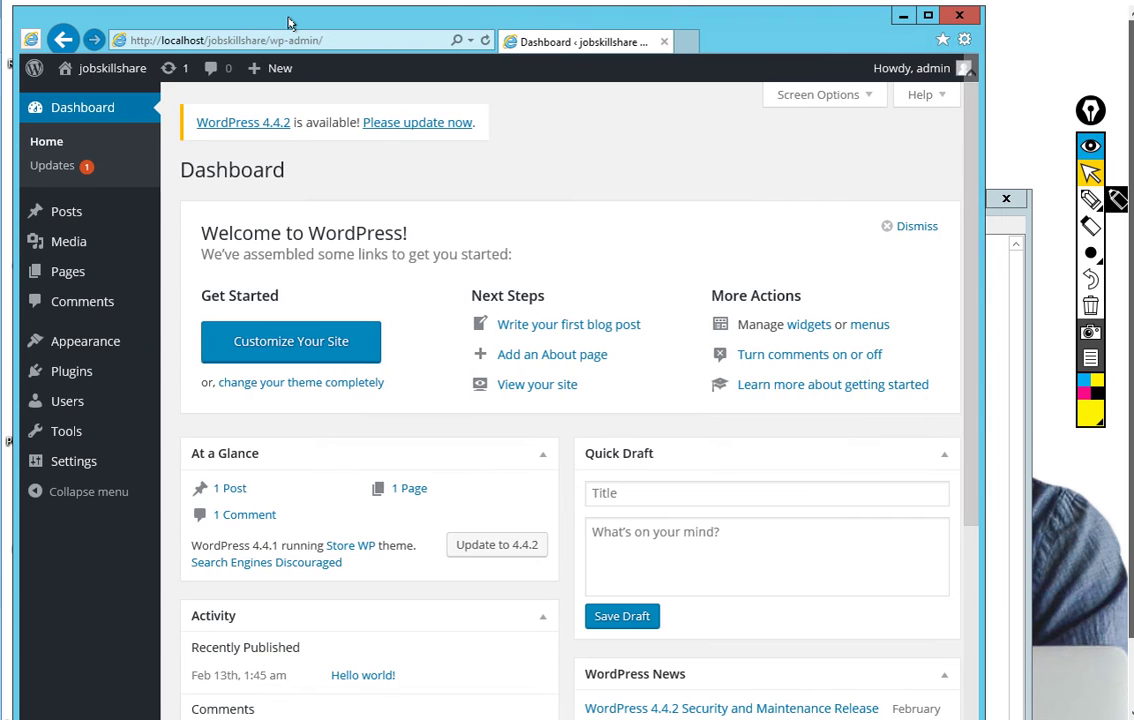
mouse_move(117, 78)
drag(982, 265, 1061, 280)
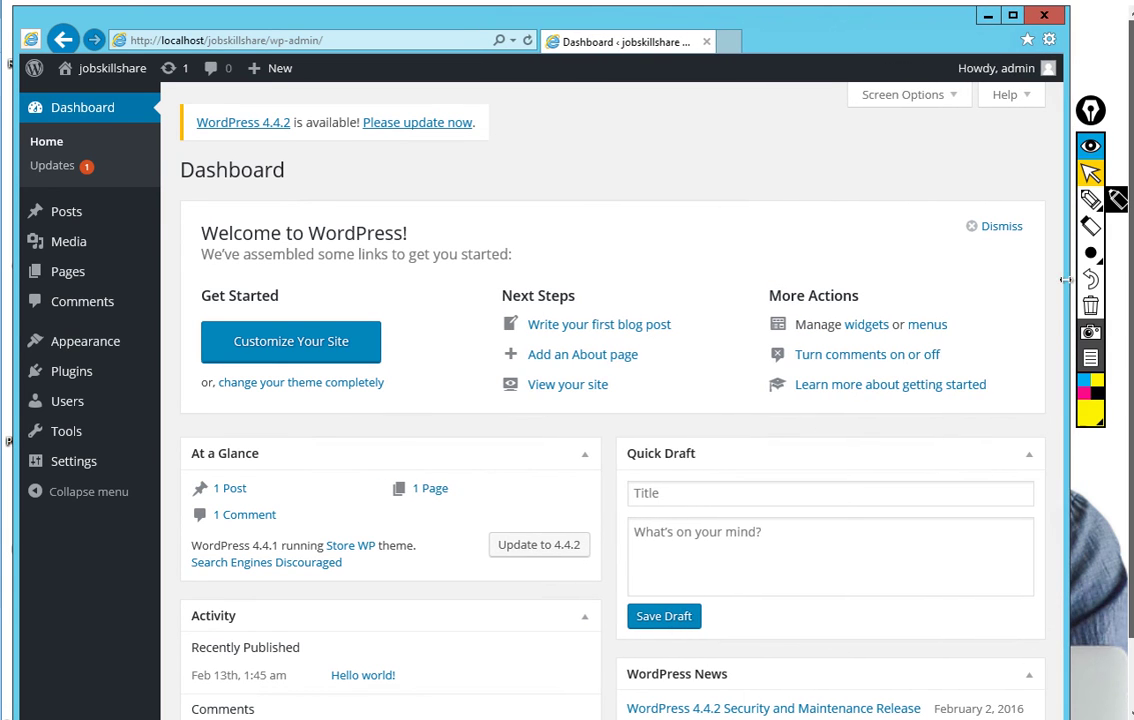
mouse_move(186, 28)
mouse_down()
mouse_move(298, 30)
mouse_move(177, 51)
mouse_move(202, 35)
mouse_up()
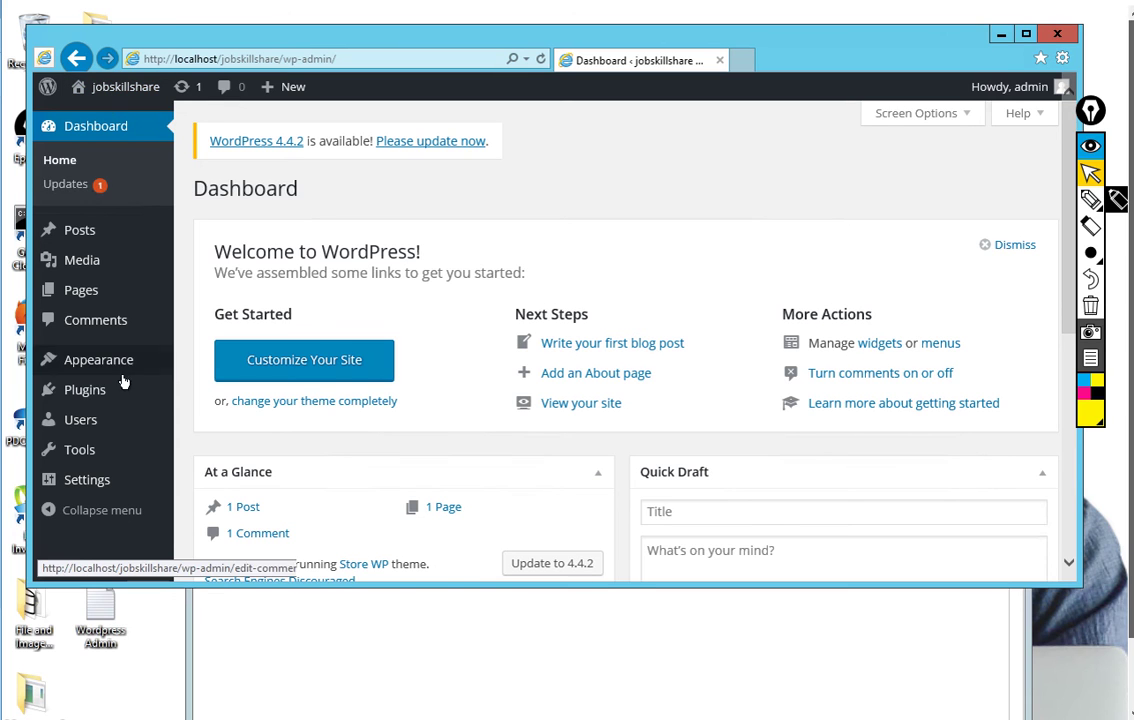
Shorten the dashboard browser window from the top and extend it at the bottom.
mouse_move(131, 97)
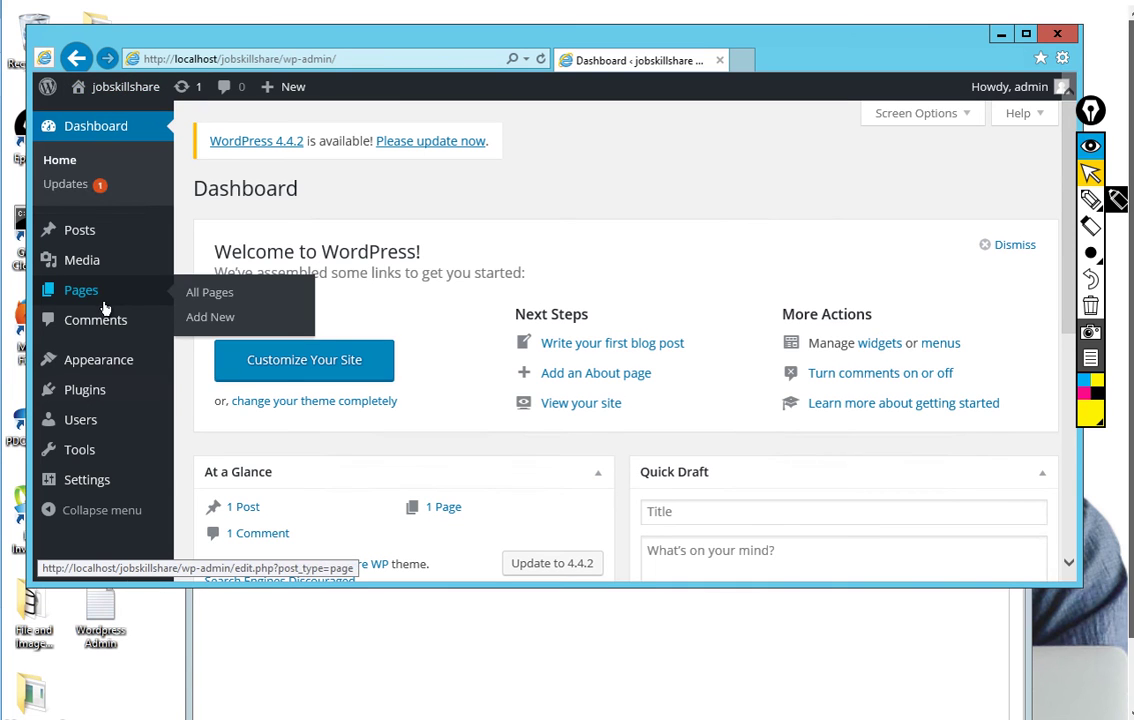
mouse_move(97, 401)
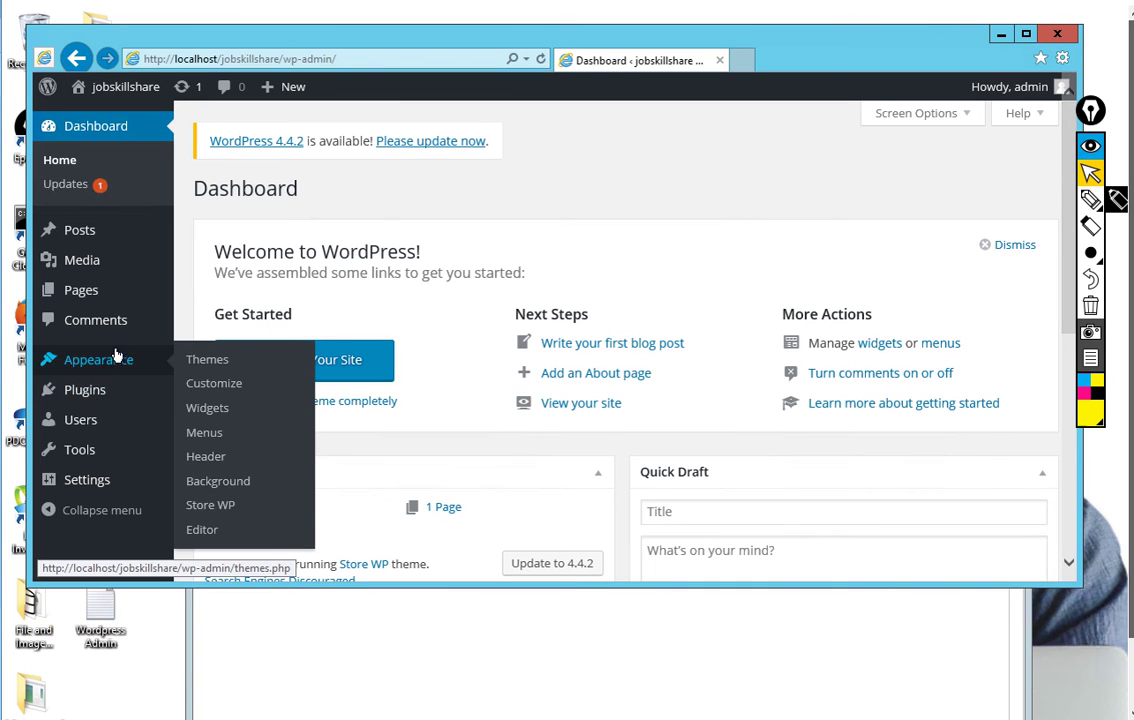
mouse_move(99, 368)
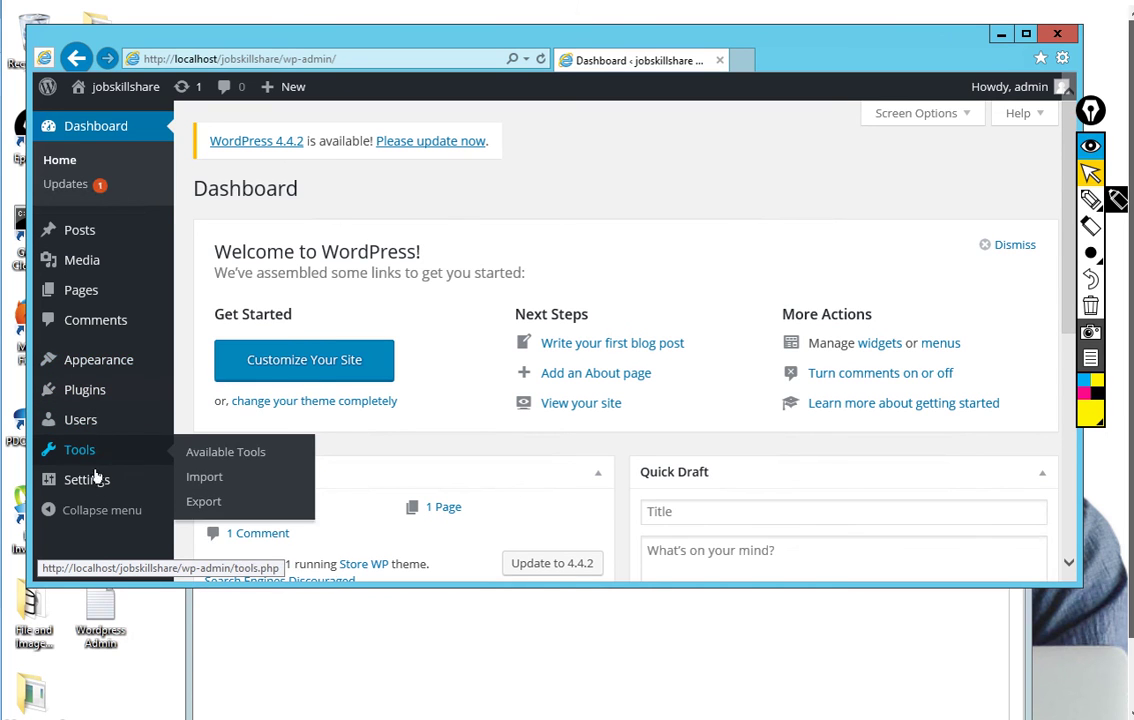
mouse_move(92, 480)
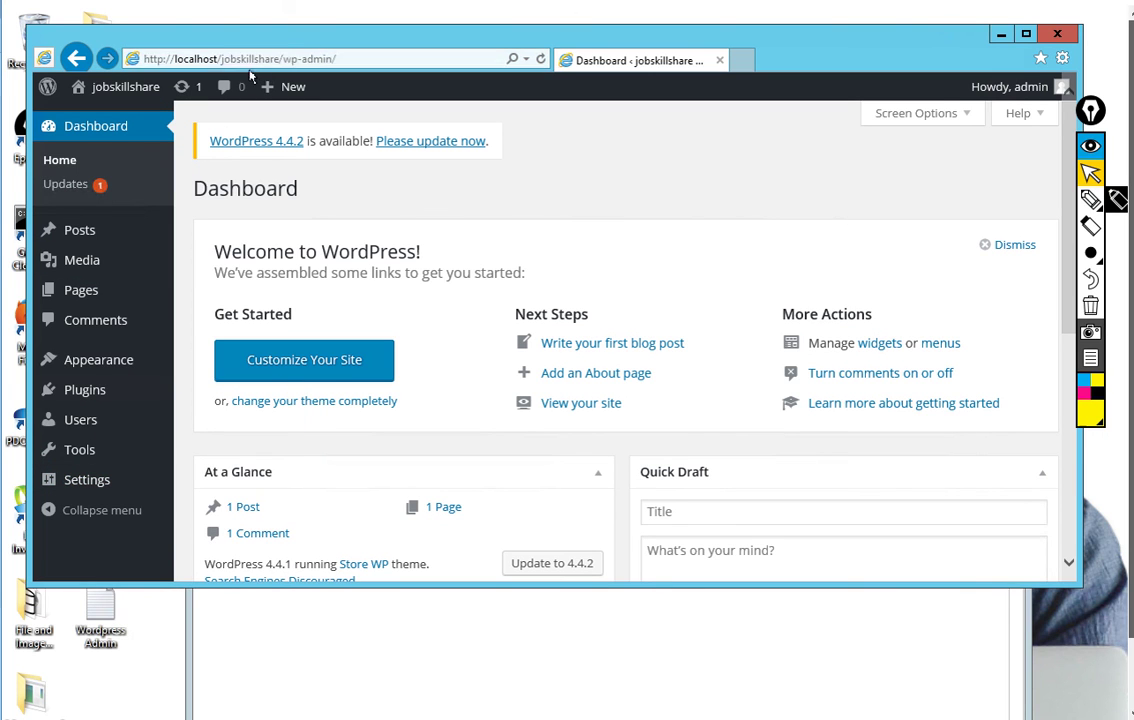
drag(190, 25, 190, 58)
drag(277, 95, 278, 97)
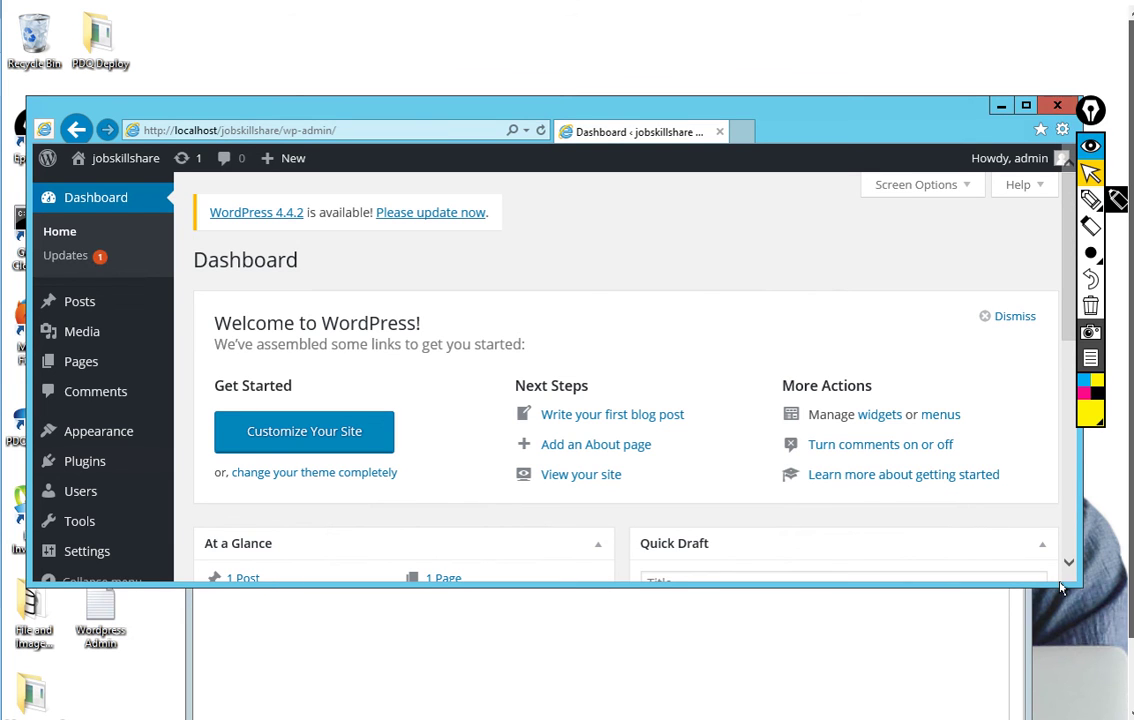
drag(1070, 620, 1070, 702)
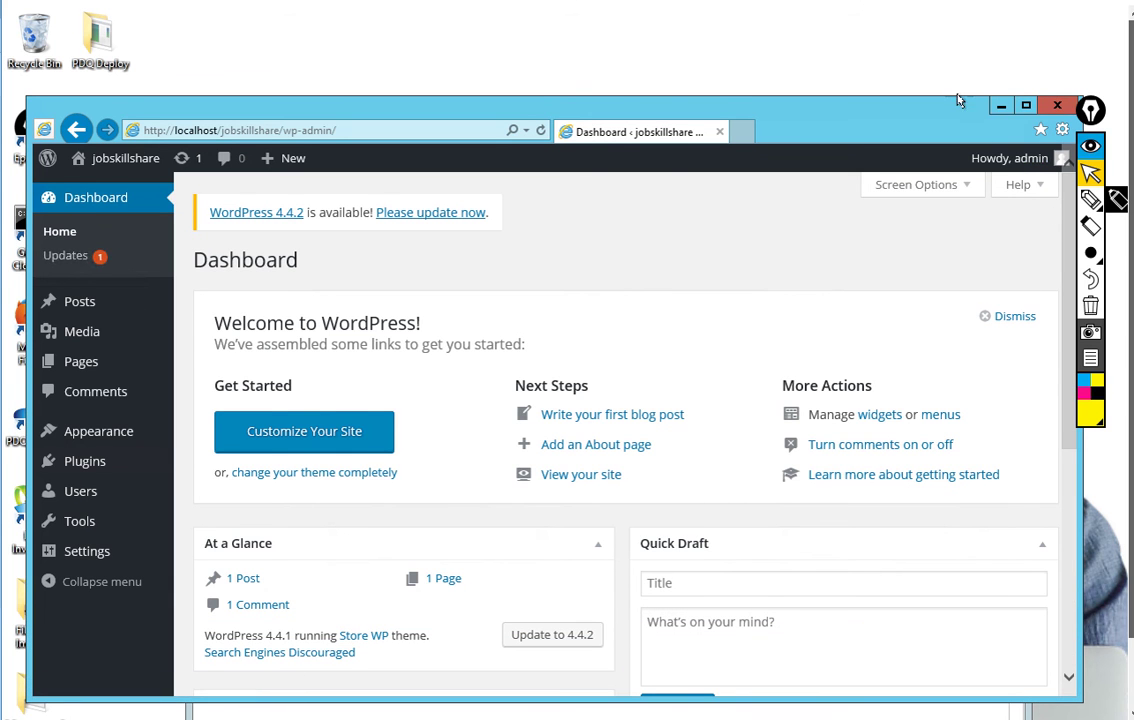
Move the browser window higher, then close it and the credentials Notepad note.
drag(963, 111, 960, 58)
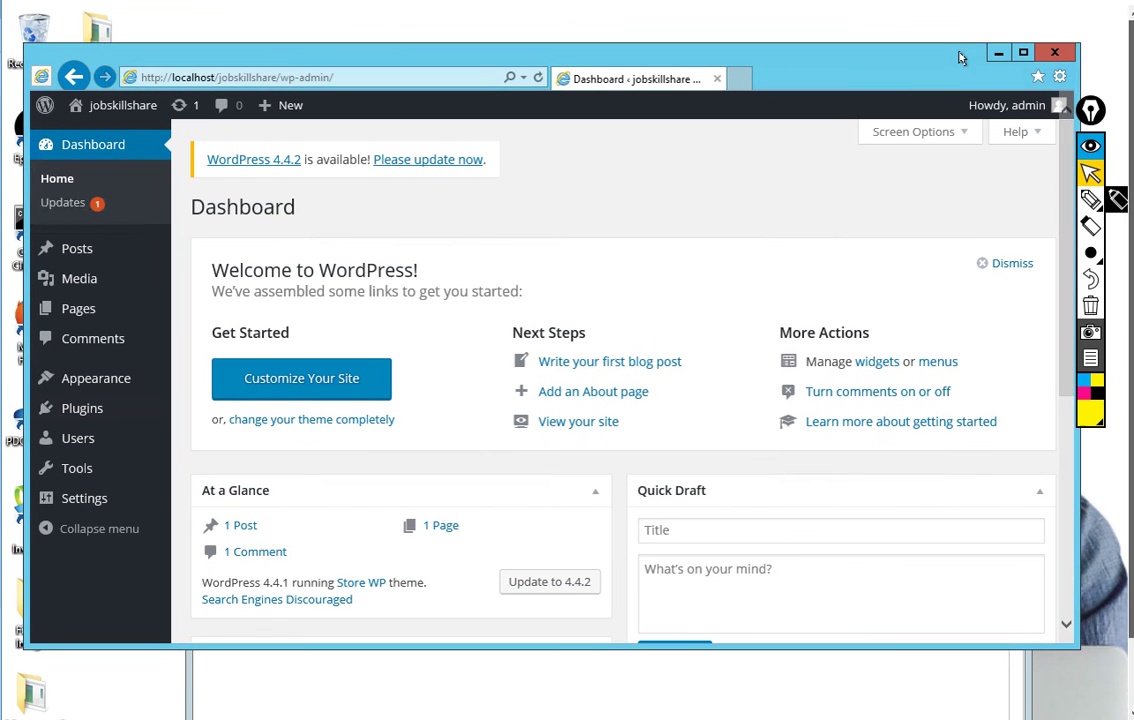
click(1057, 55)
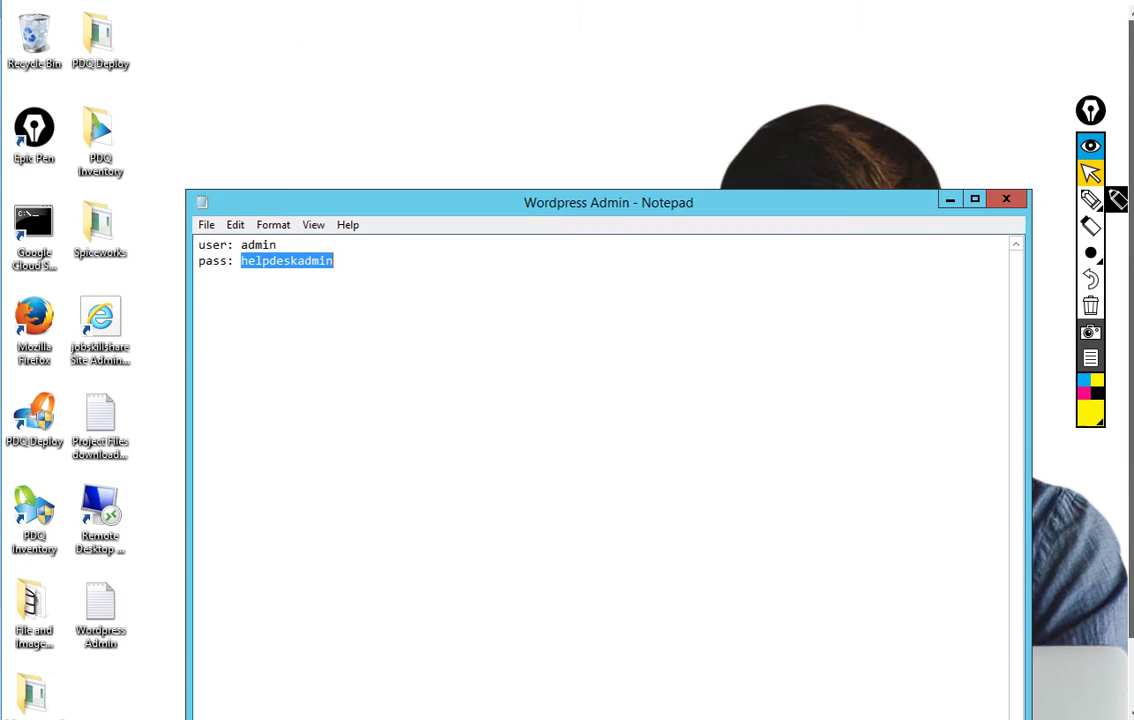
click(1006, 199)
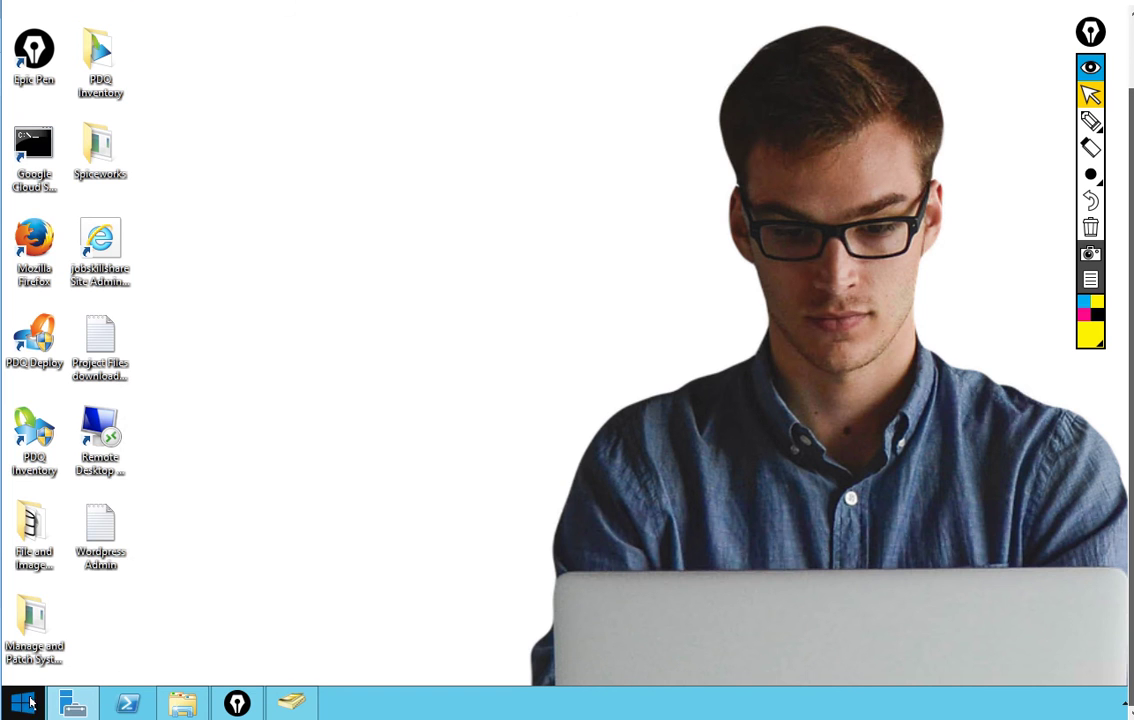
From the Start menu's All Programs, expand Administrative Tools to reach Internet Information Services (IIS) Manager.
click(22, 704)
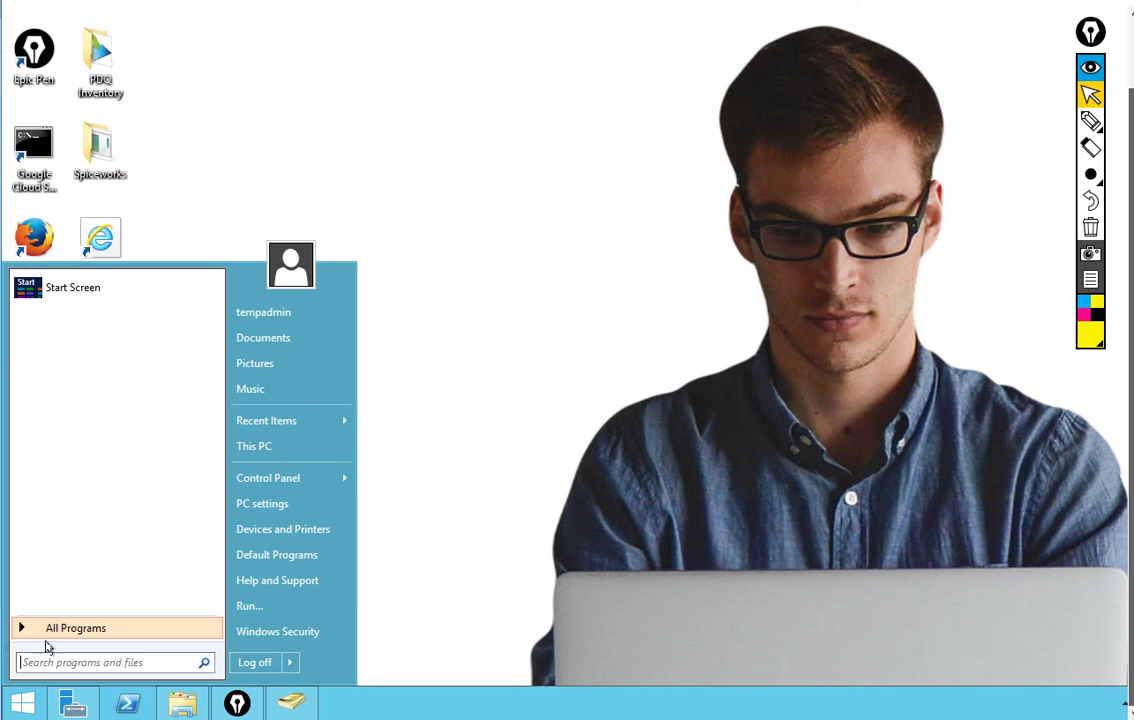
click(48, 628)
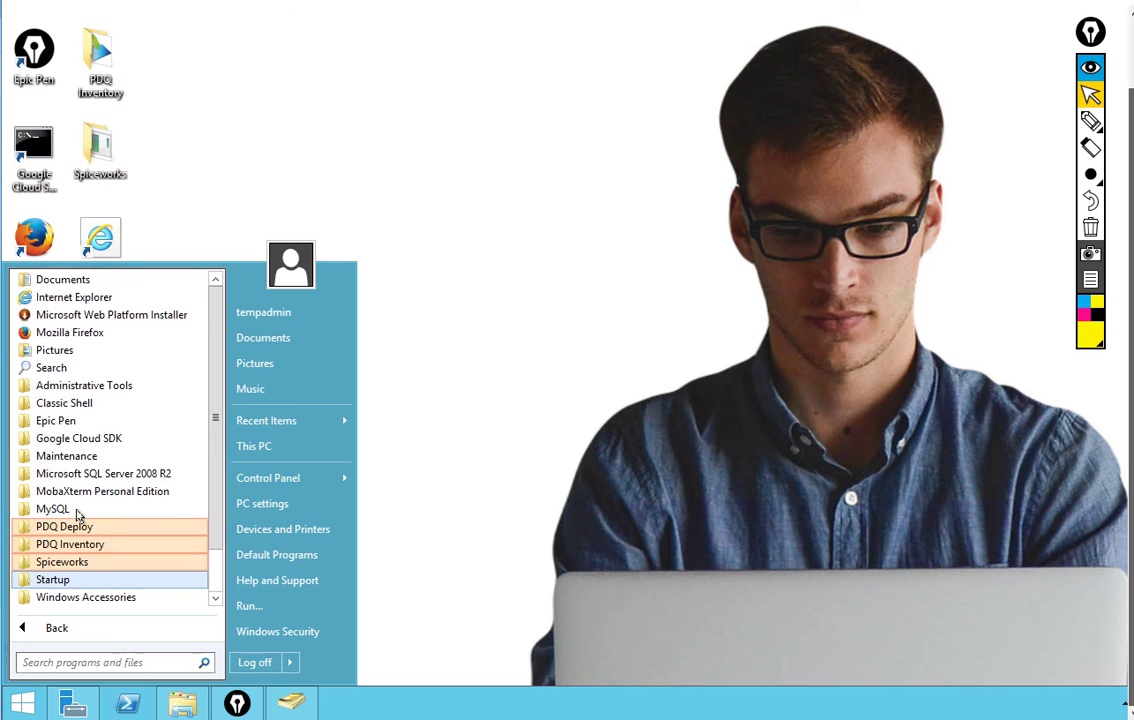
scroll(88, 568, down, 1)
scroll(86, 574, up, 1)
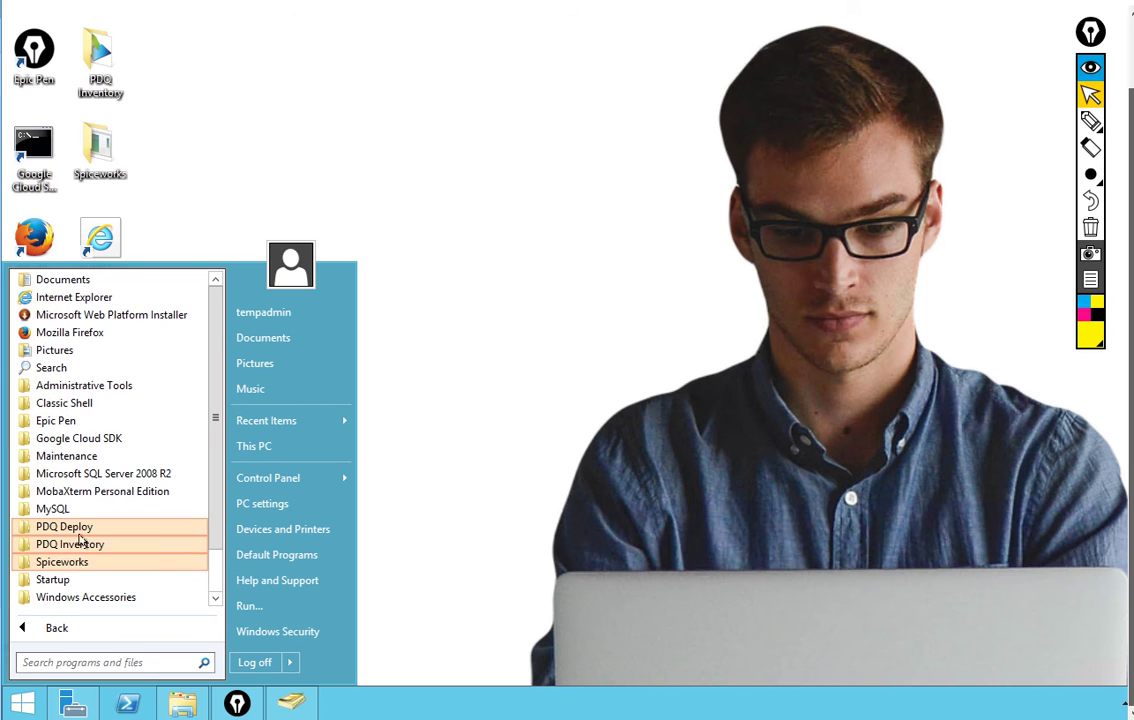
scroll(83, 547, down, 1)
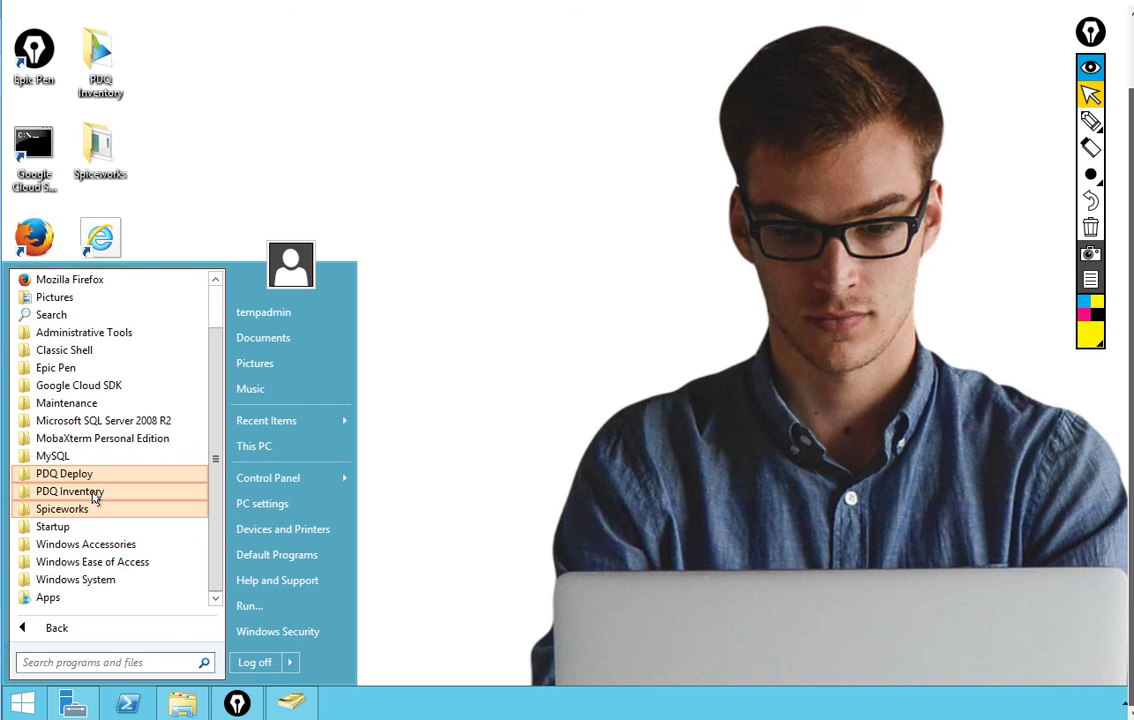
mouse_move(300, 474)
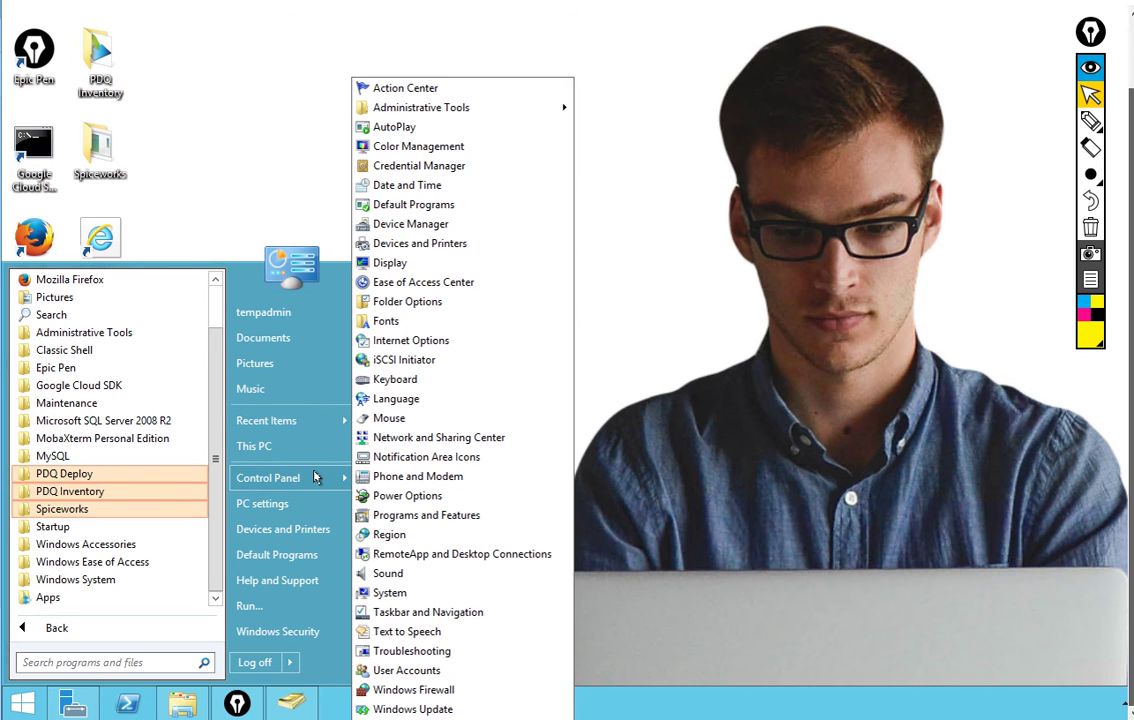
mouse_move(463, 105)
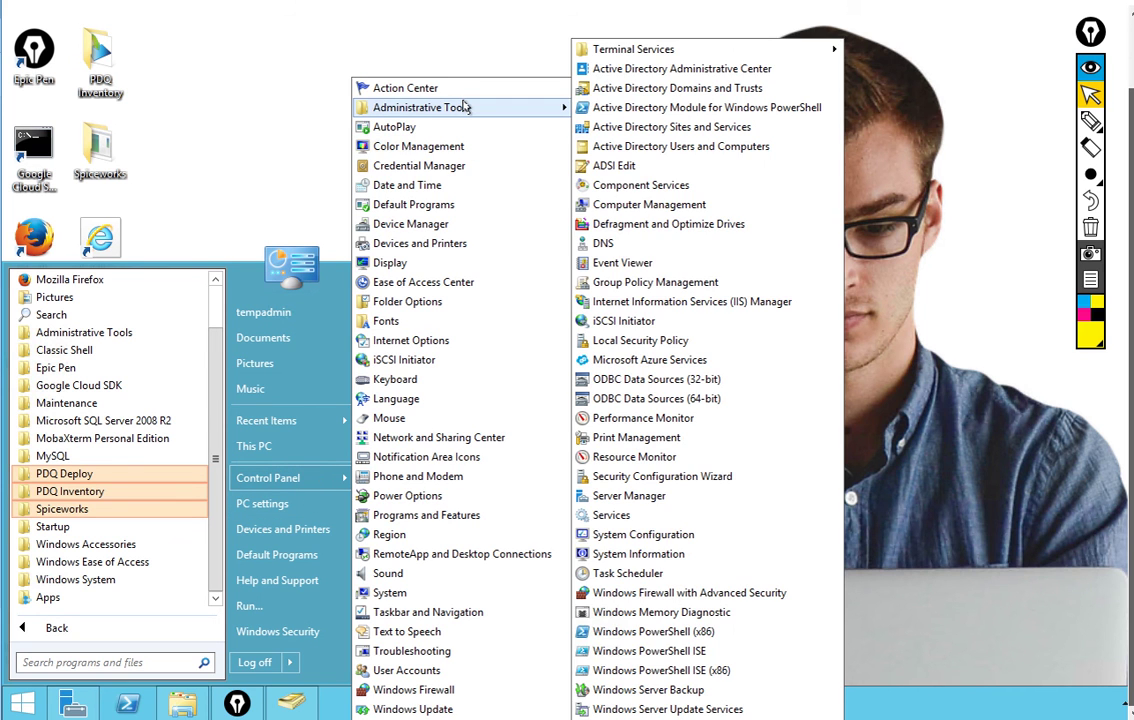
click(114, 332)
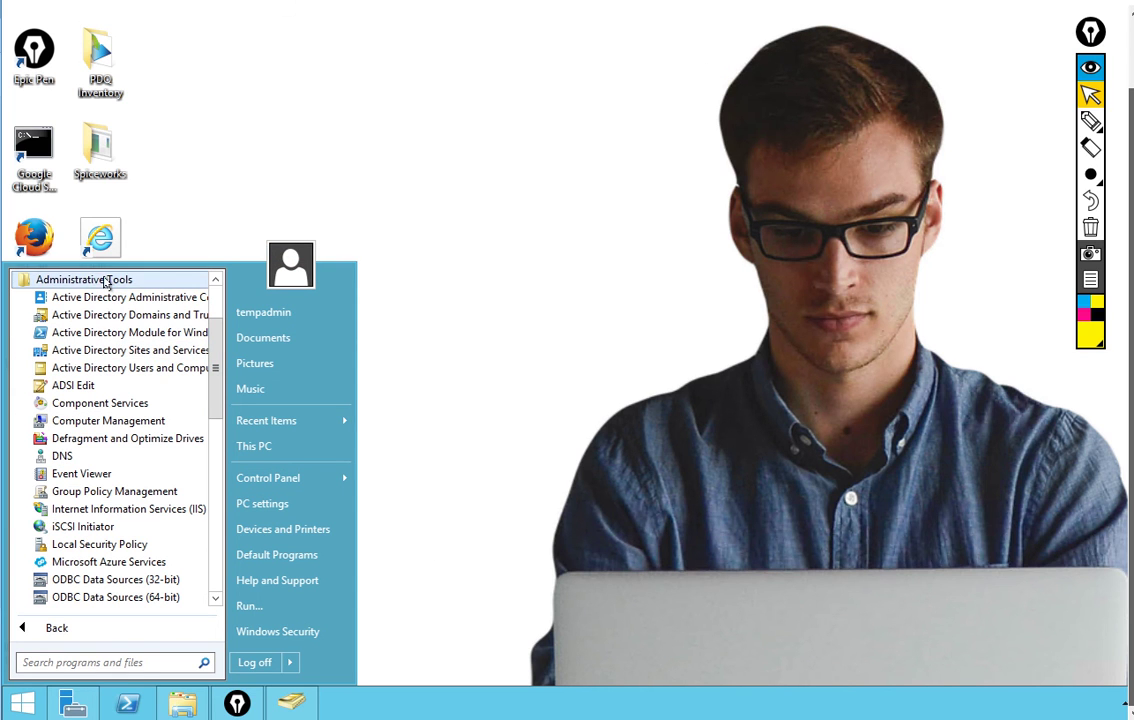
scroll(118, 495, down, 2)
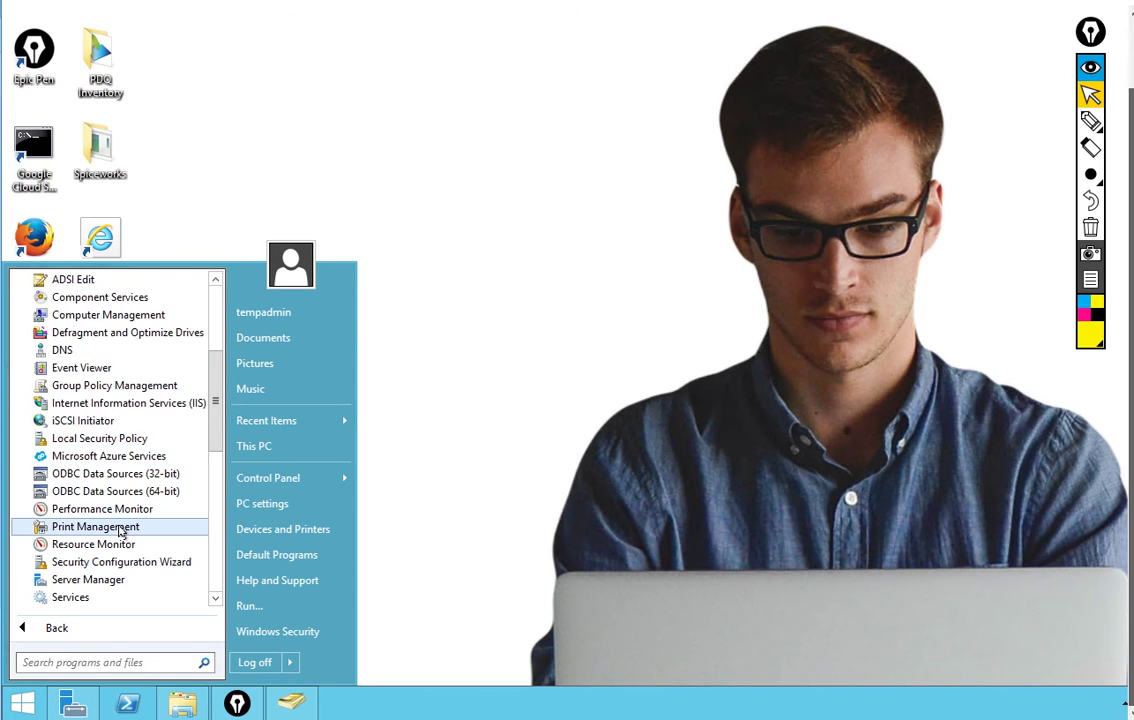
scroll(118, 517, down, 6)
scroll(120, 537, up, 9)
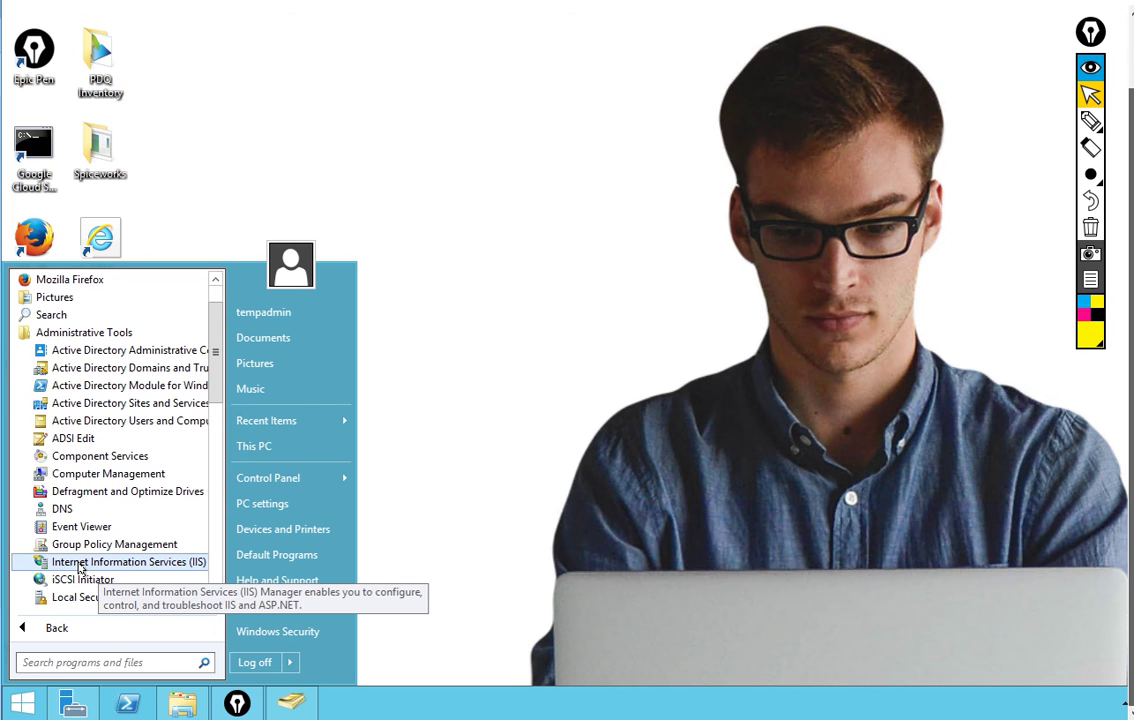
Launch IIS Manager, dismiss the Web Platform prompt, and open Sites > Default Web Site > jobskillshare.
click(110, 563)
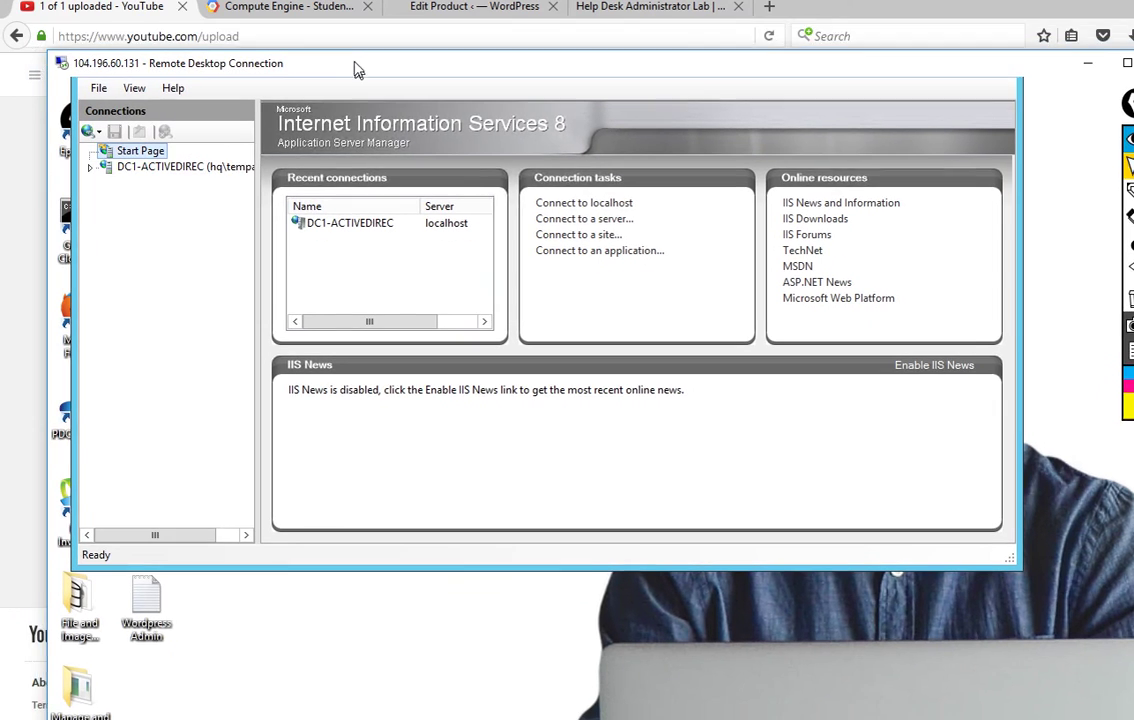
drag(358, 70, 347, 50)
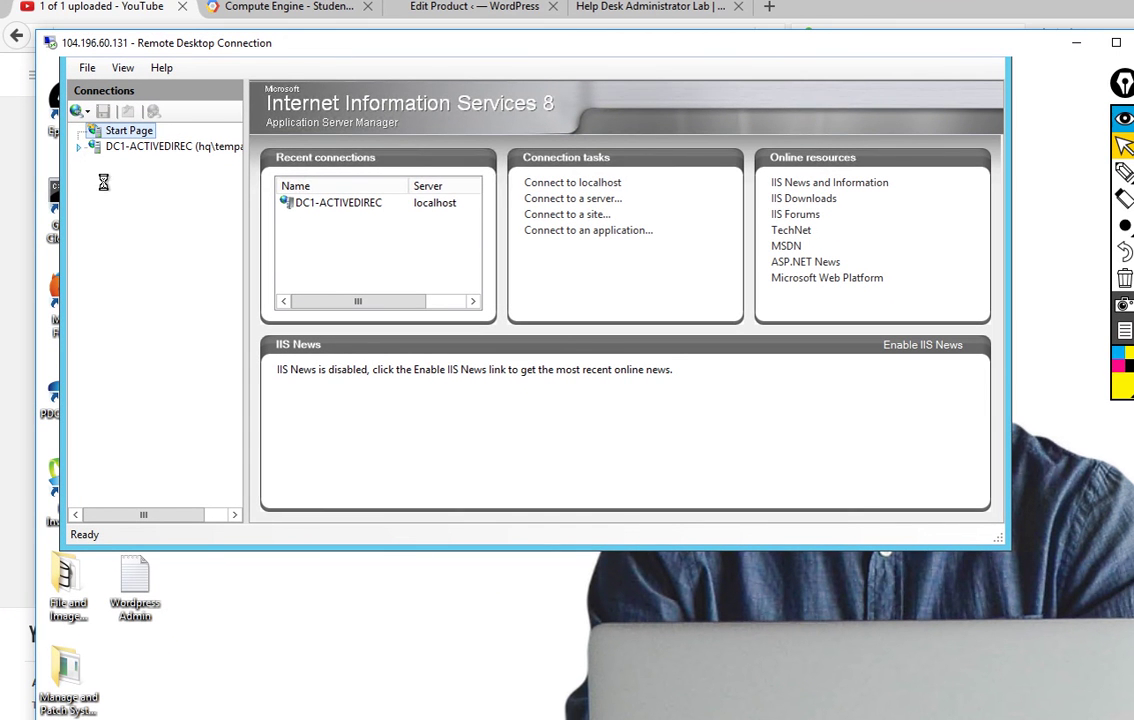
click(95, 148)
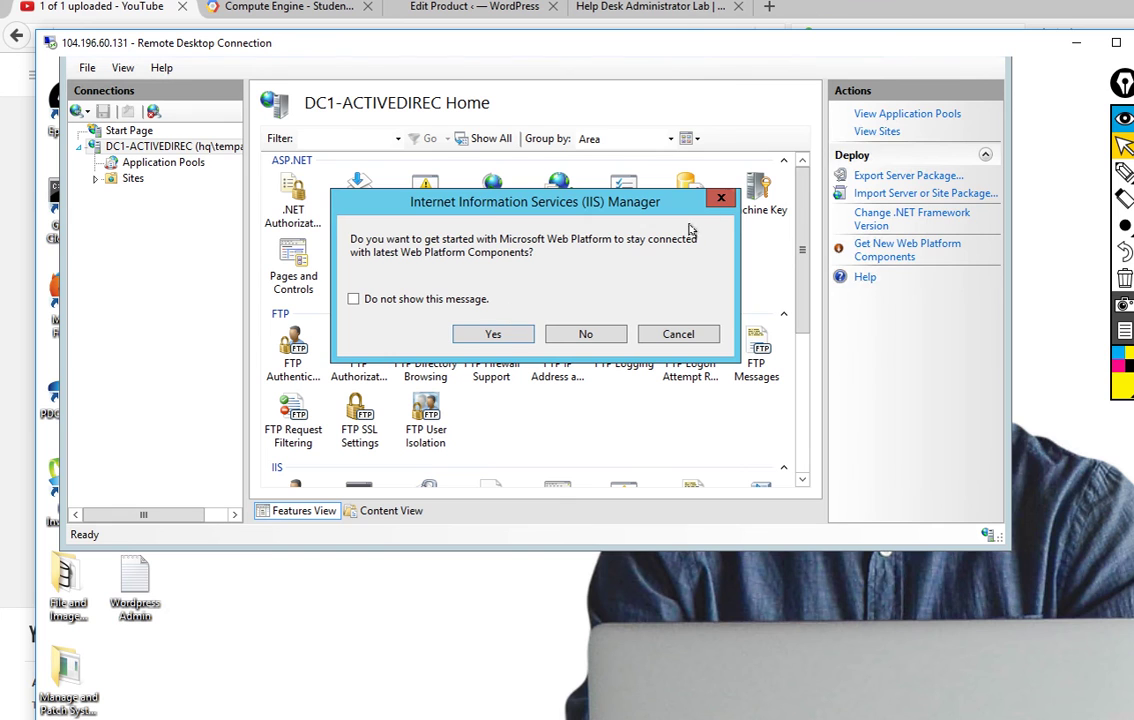
click(721, 198)
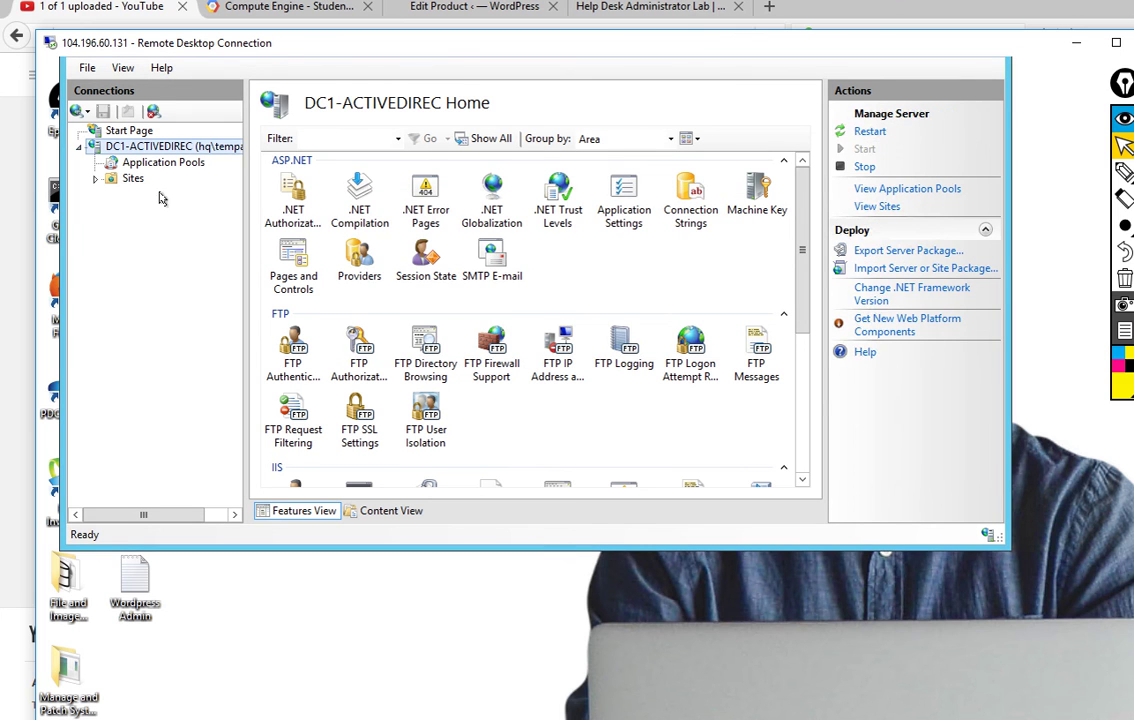
click(96, 180)
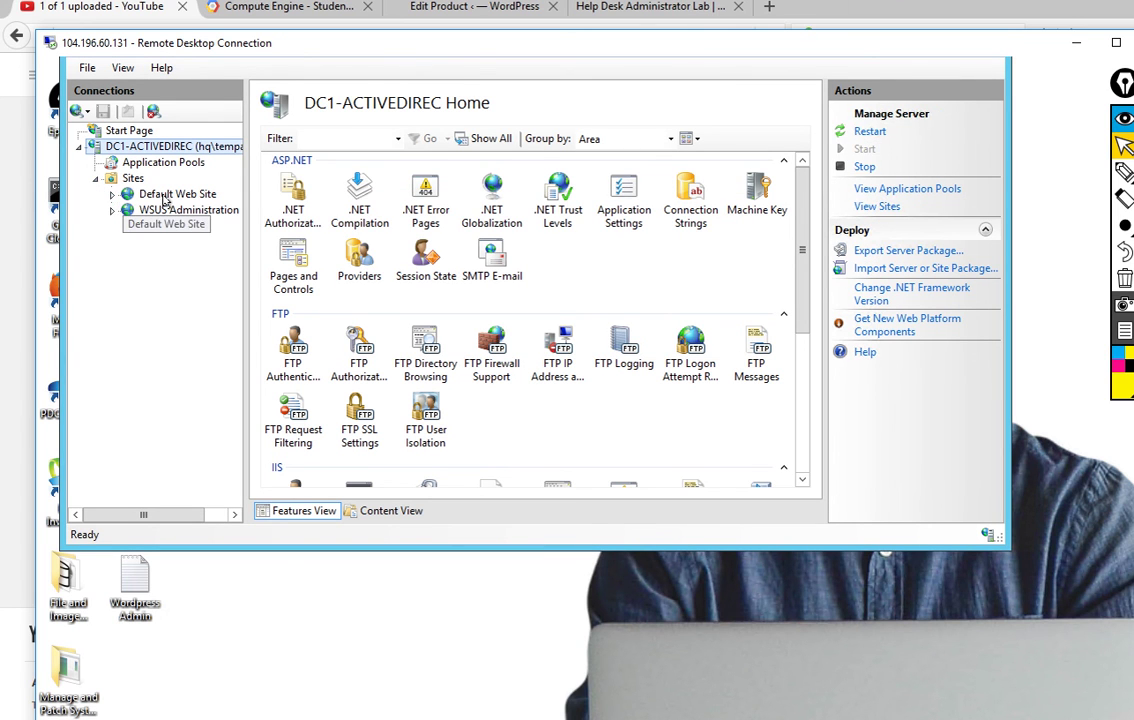
click(112, 196)
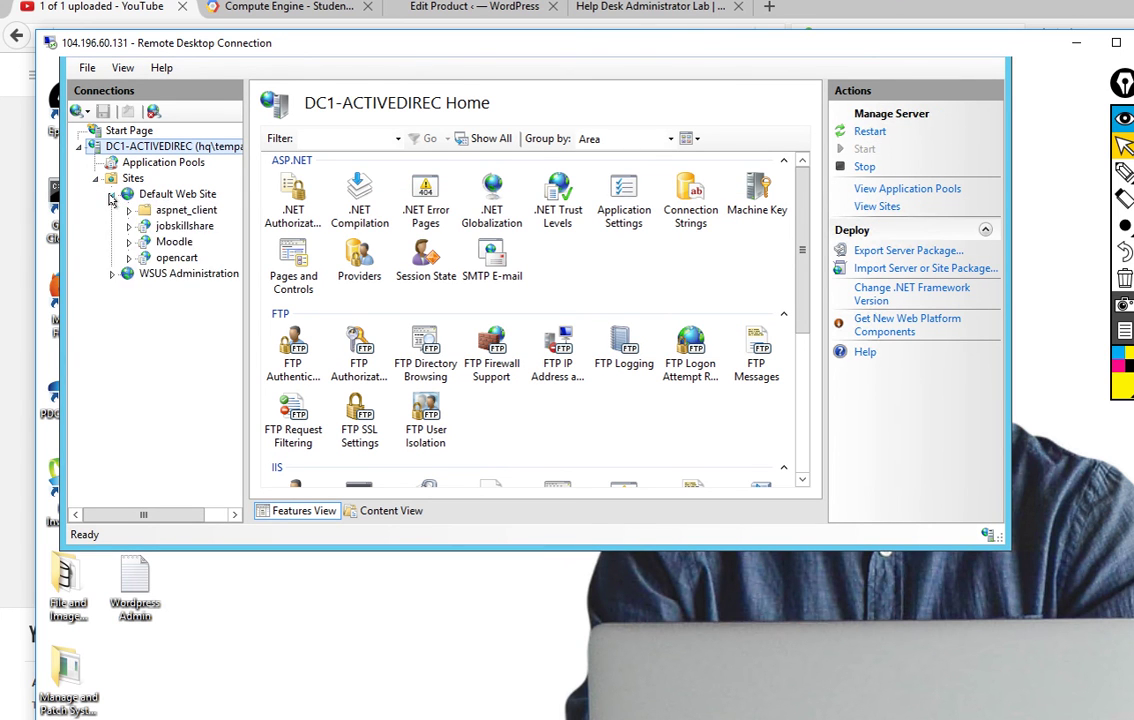
click(177, 228)
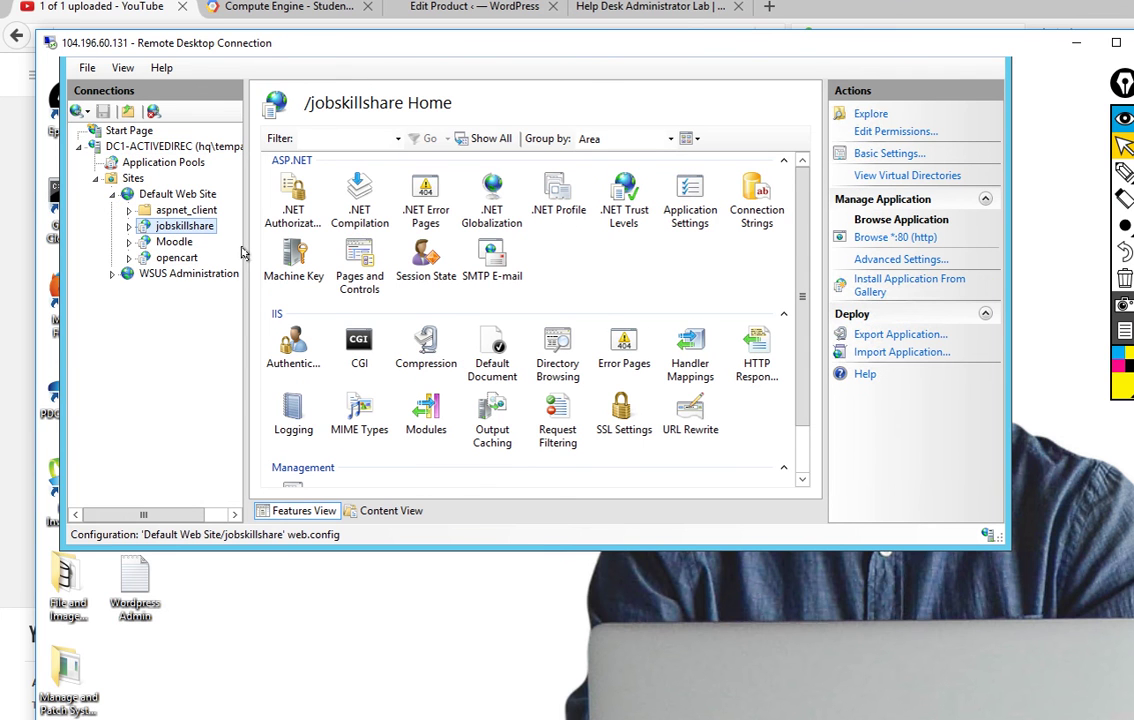
drag(243, 252, 281, 252)
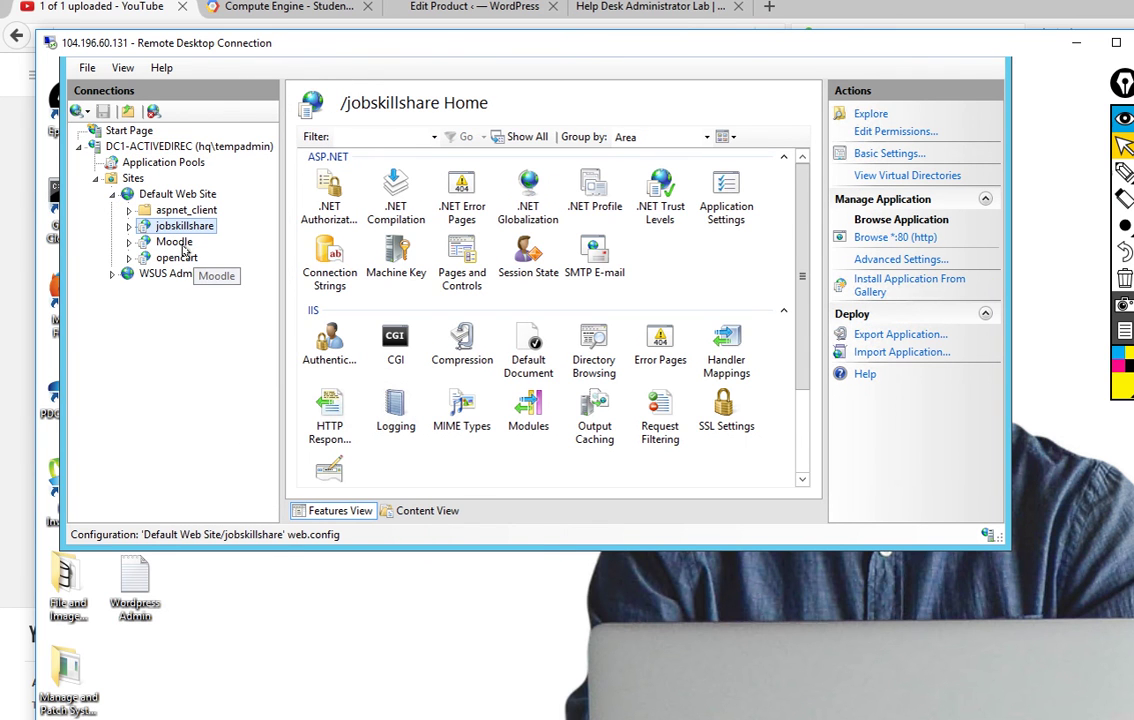